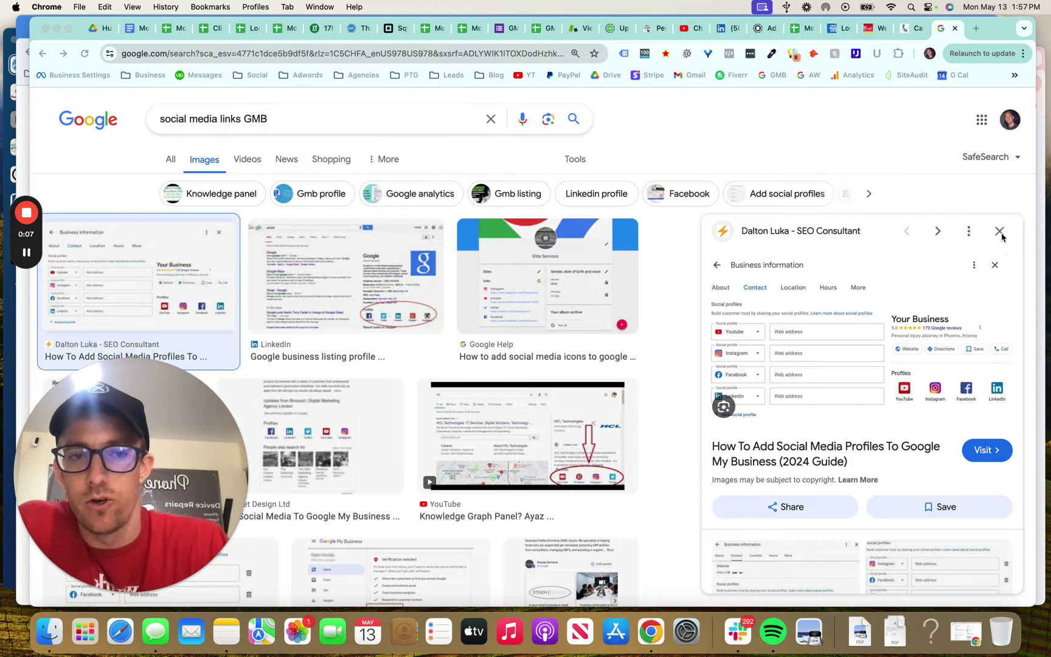
Search 'my business' in a new tab, then return to the 'social media links GMB' image results
{"action": "left_click", "coordinate": [975, 28]}
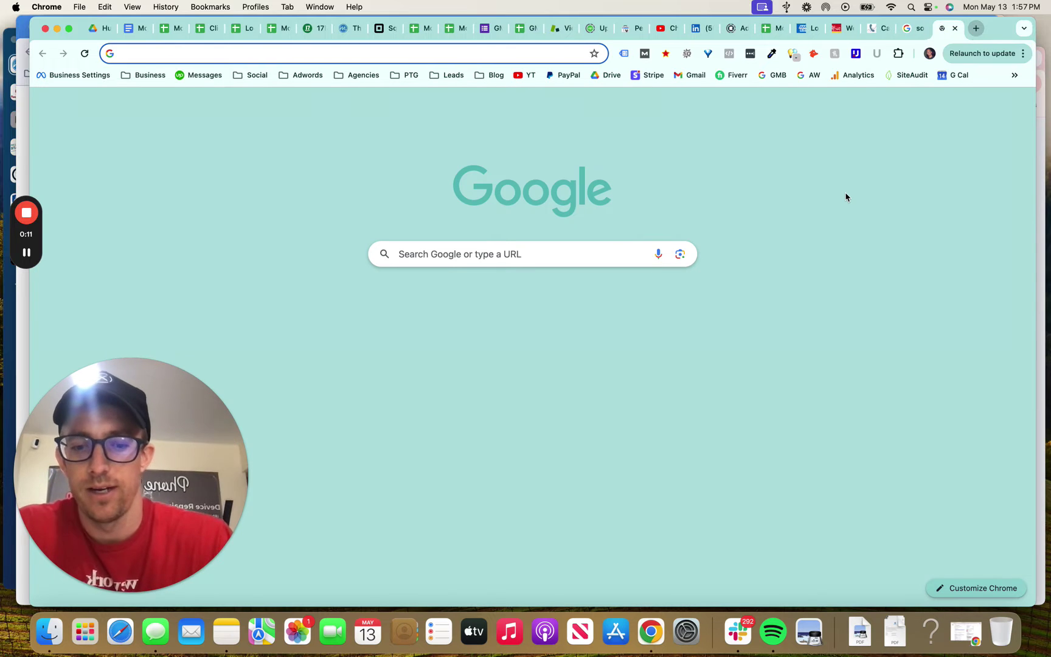
{"action": "type", "text": "my business"}
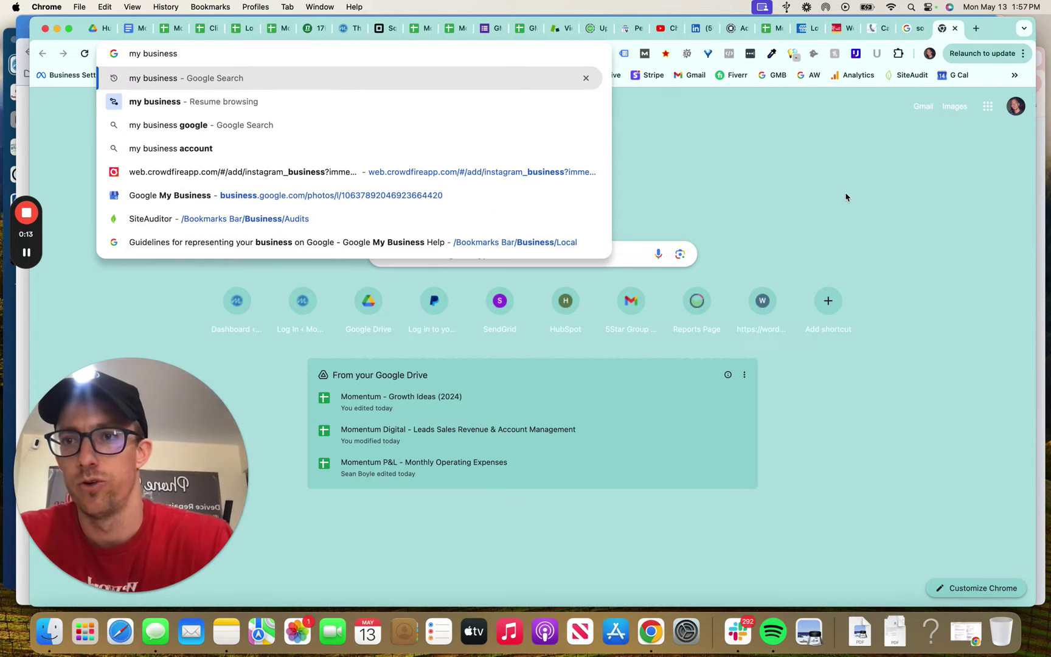
{"action": "key", "text": "Return"}
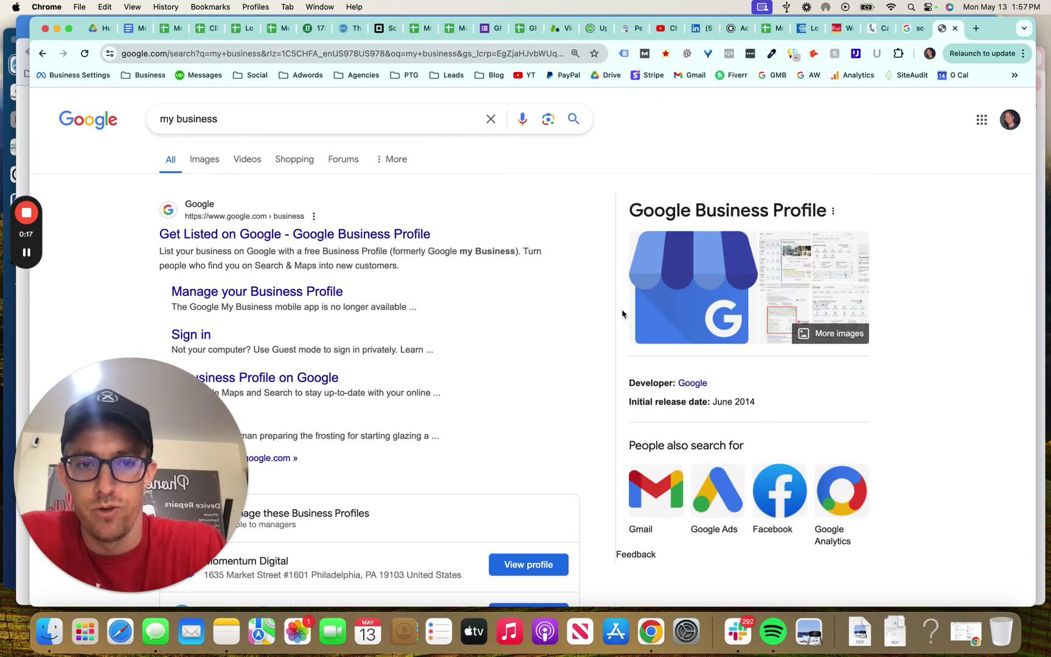
{"action": "scroll", "coordinate": [376, 297], "scroll_direction": "down", "scroll_amount": 3}
{"action": "scroll", "coordinate": [376, 297], "scroll_direction": "down", "scroll_amount": 1}
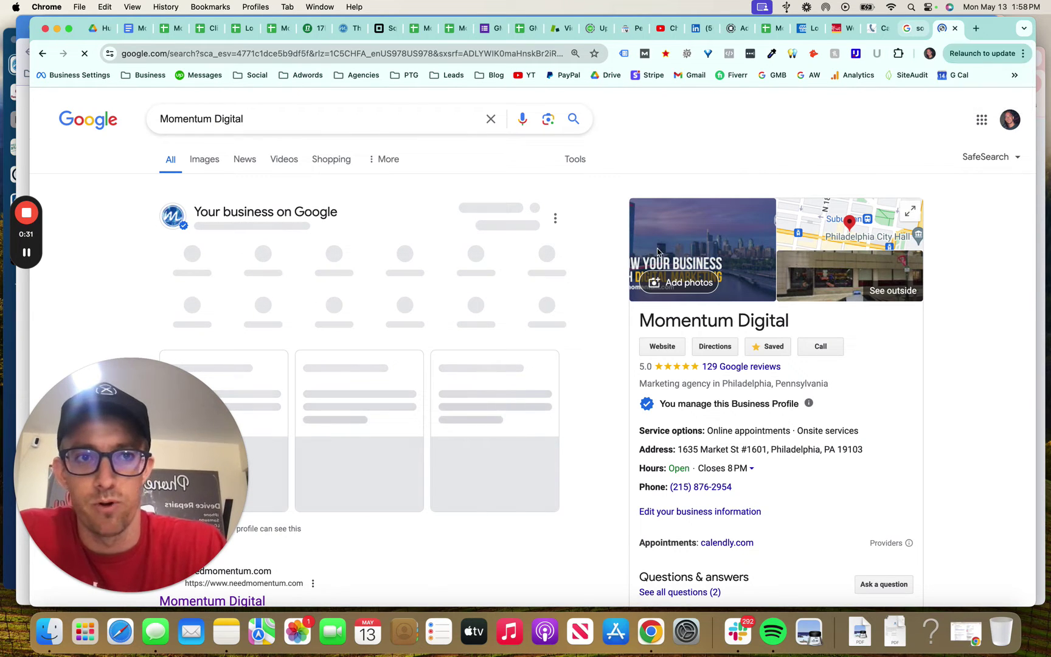
{"action": "key", "text": "ctrl+shift+Tab"}
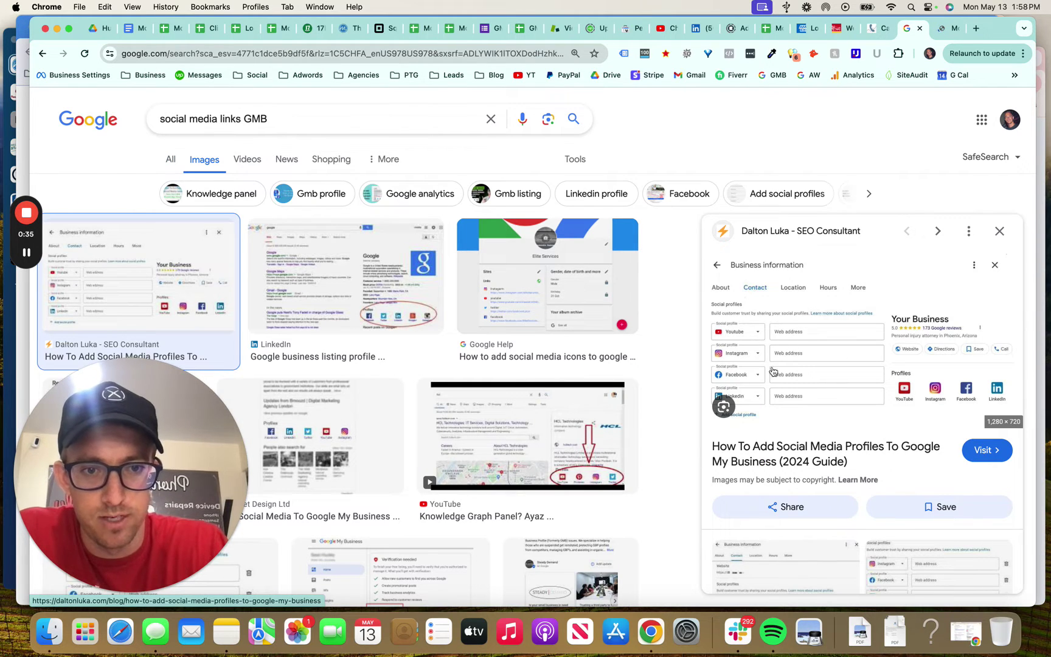
{"action": "scroll", "coordinate": [772, 373], "scroll_direction": "down", "scroll_amount": 1}
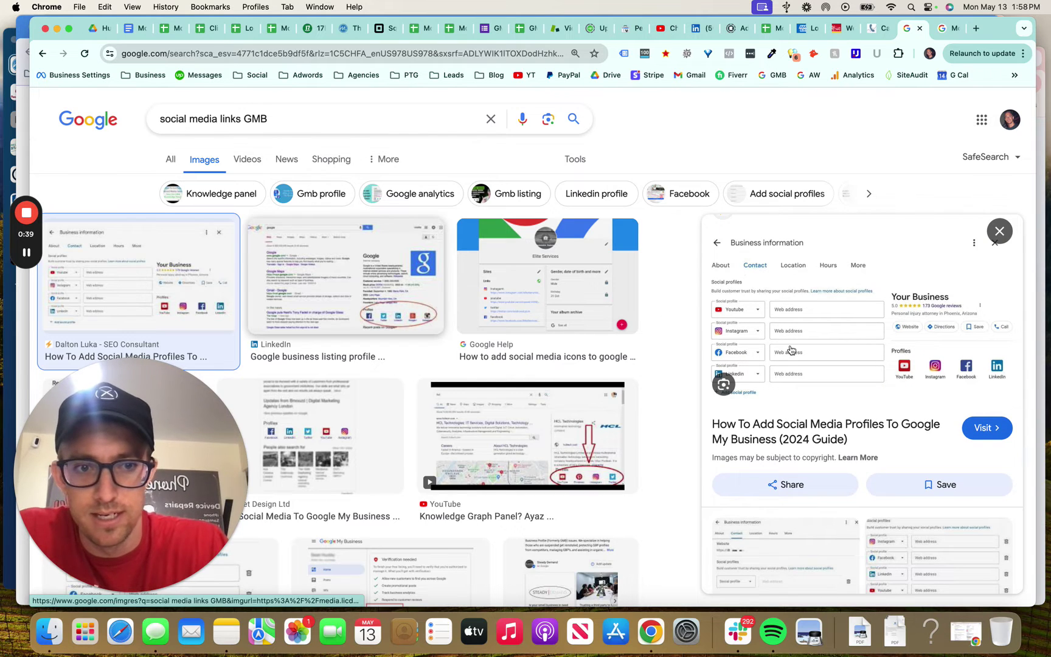
Preview the LinkedIn profile-icons example, then switch to Momentum Digital's business results tab
{"action": "left_click", "coordinate": [393, 296]}
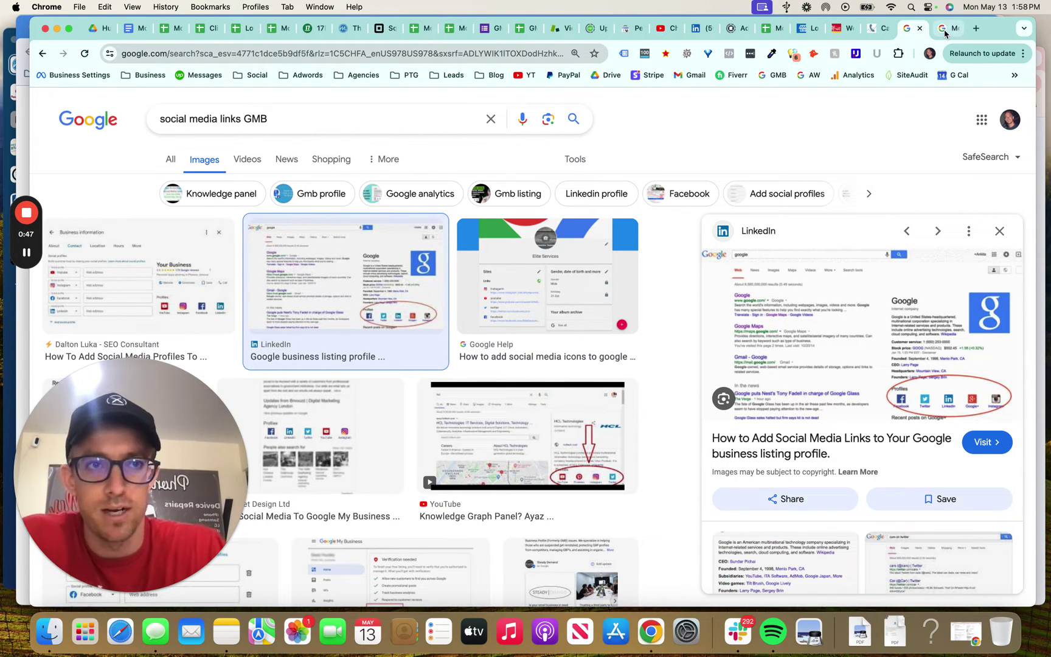
{"action": "key", "text": "ctrl+Tab"}
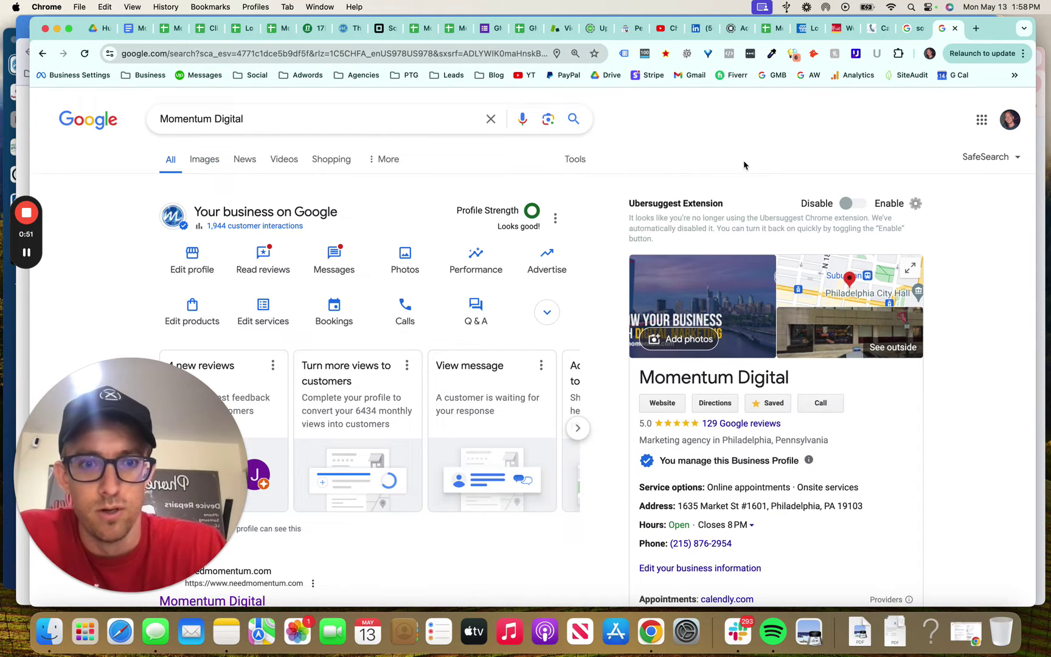
{"action": "scroll", "coordinate": [744, 161], "scroll_direction": "down", "scroll_amount": 5}
{"action": "scroll", "coordinate": [743, 165], "scroll_direction": "down", "scroll_amount": 4}
{"action": "scroll", "coordinate": [744, 169], "scroll_direction": "down", "scroll_amount": 2}
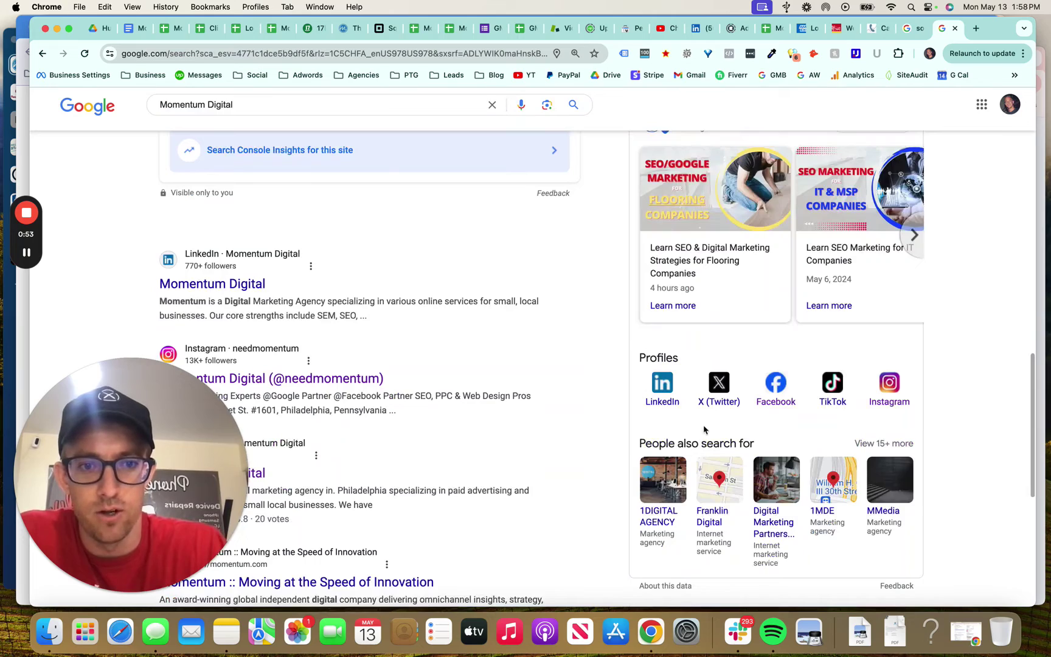
{"action": "scroll", "coordinate": [796, 352], "scroll_direction": "up", "scroll_amount": 2}
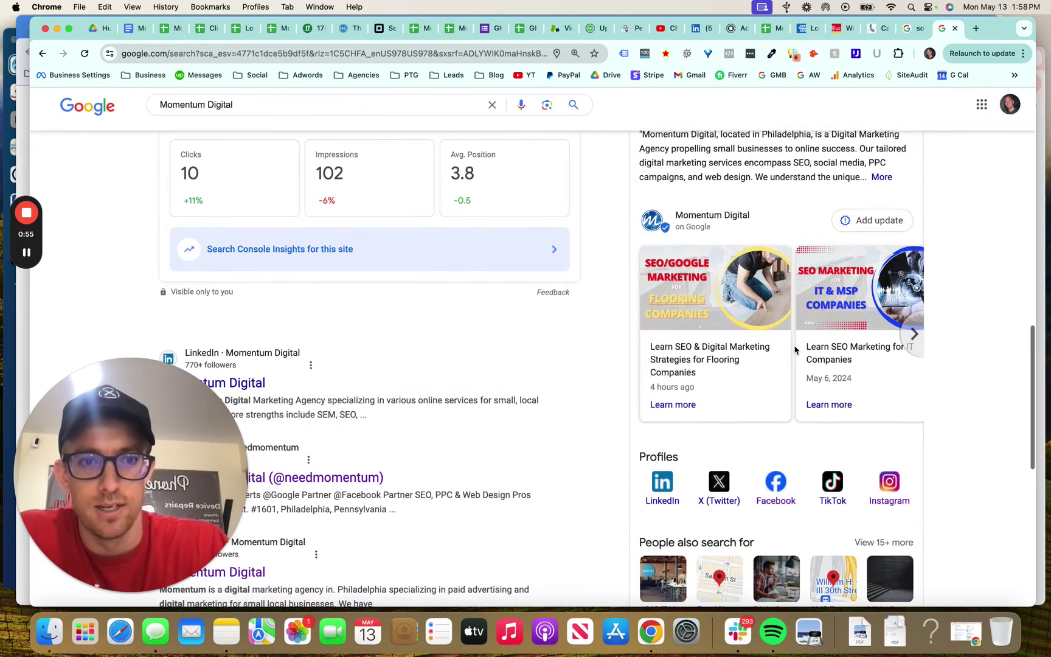
{"action": "scroll", "coordinate": [763, 328], "scroll_direction": "up", "scroll_amount": 2}
{"action": "scroll", "coordinate": [763, 329], "scroll_direction": "up", "scroll_amount": 5}
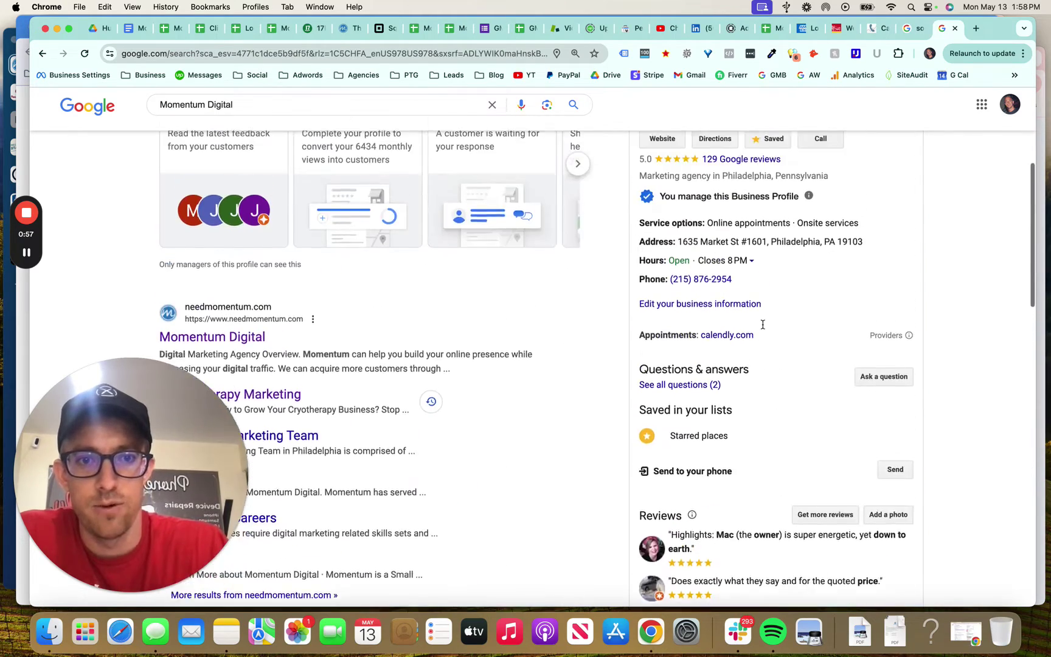
{"action": "scroll", "coordinate": [763, 328], "scroll_direction": "up", "scroll_amount": 3}
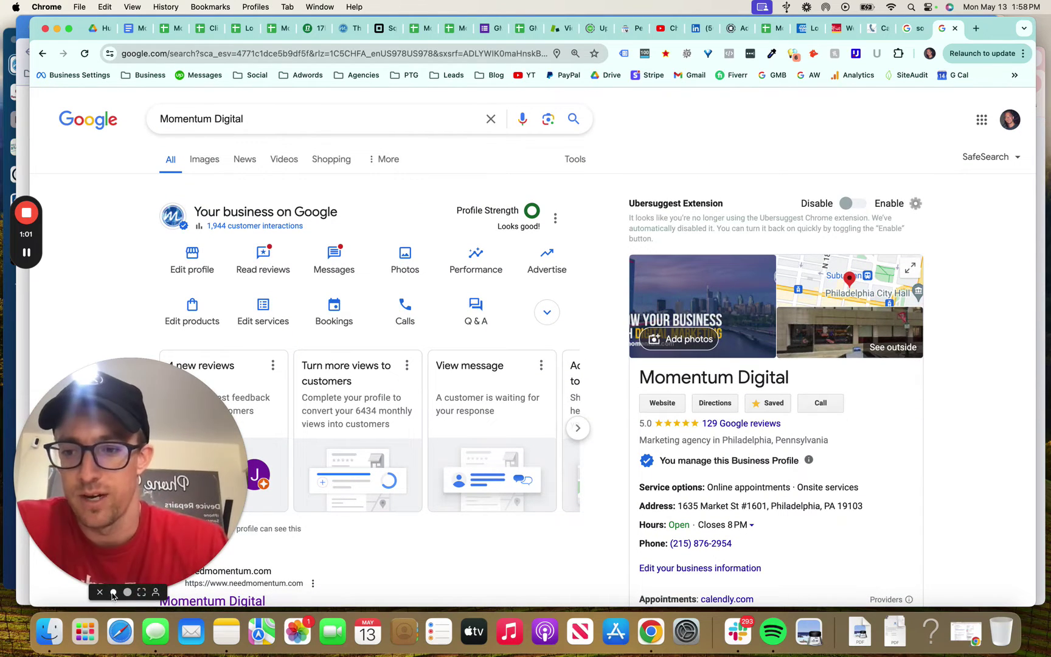
{"action": "left_click", "coordinate": [107, 592]}
{"action": "left_click", "coordinate": [129, 394]}
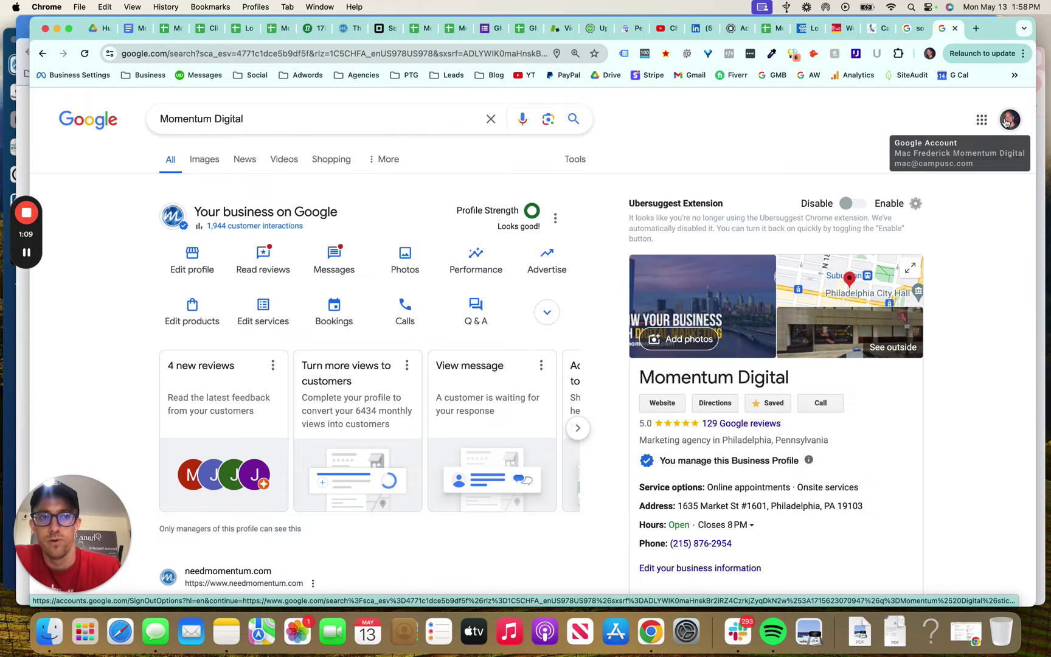
{"action": "left_click", "coordinate": [1009, 121]}
{"action": "left_click", "coordinate": [912, 122]}
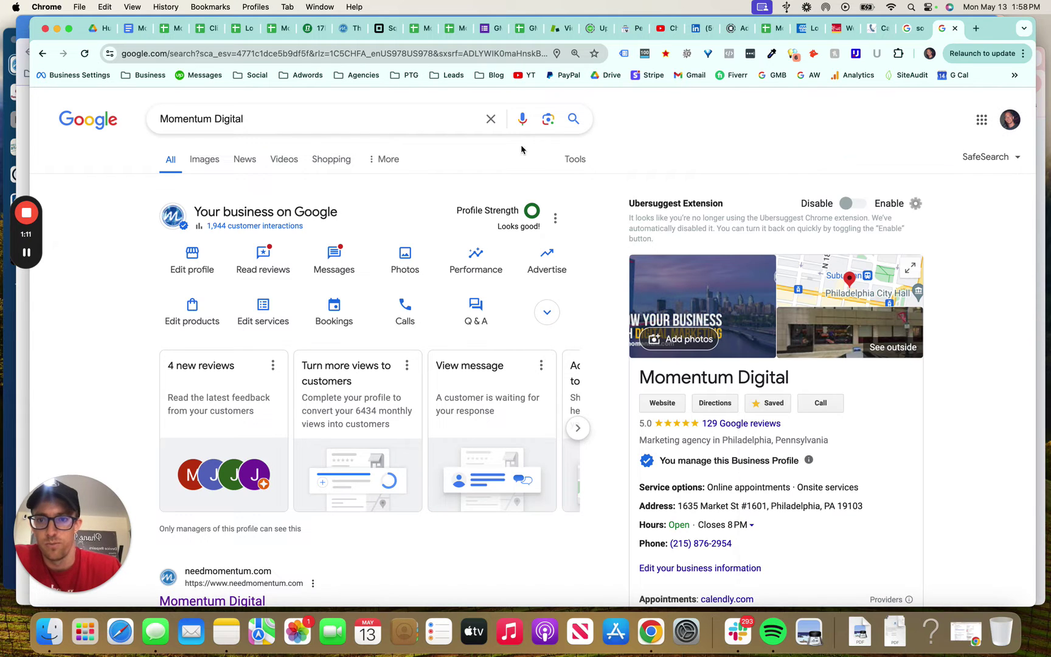
Search 'my business' again and choose View profile next to Momentum Digital
{"action": "left_click", "coordinate": [444, 53]}
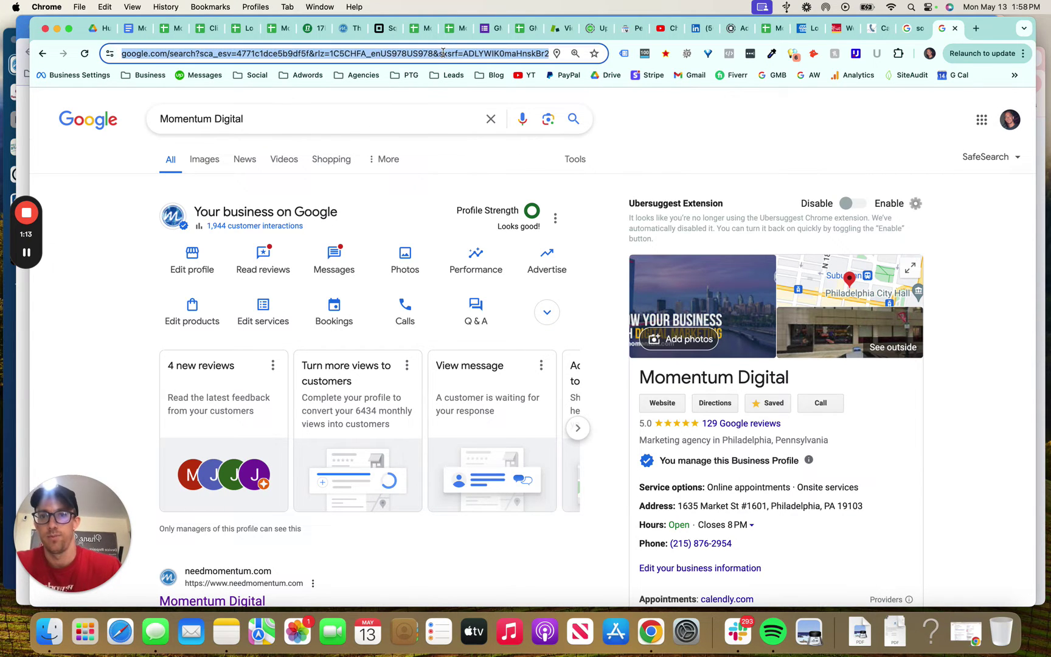
{"action": "type", "text": "my business"}
{"action": "key", "text": "Return"}
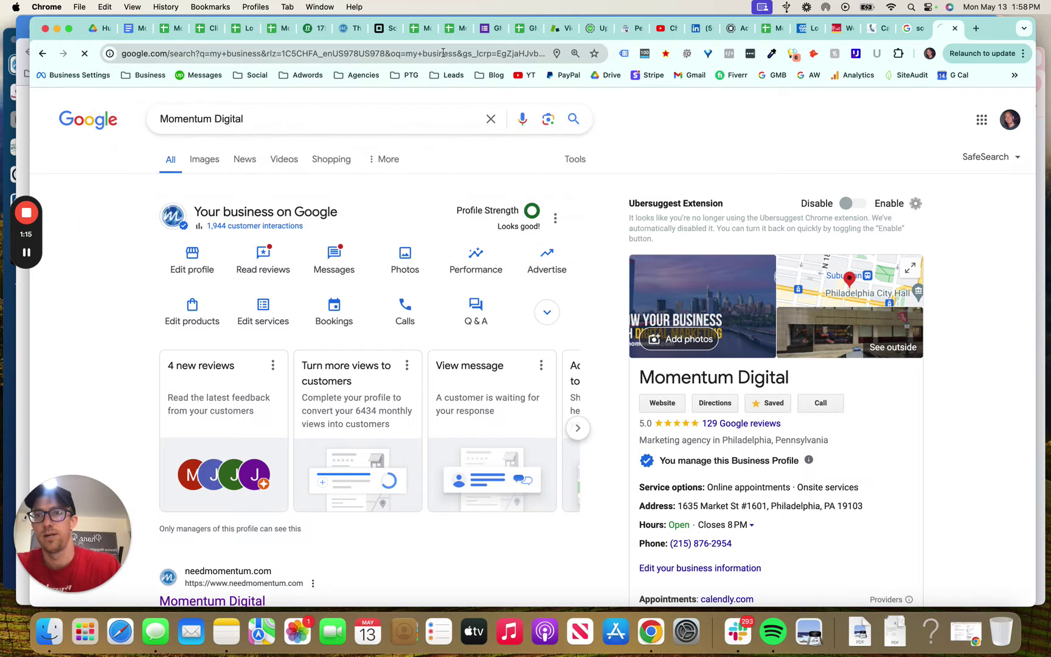
{"action": "scroll", "coordinate": [375, 198], "scroll_direction": "down", "scroll_amount": 3}
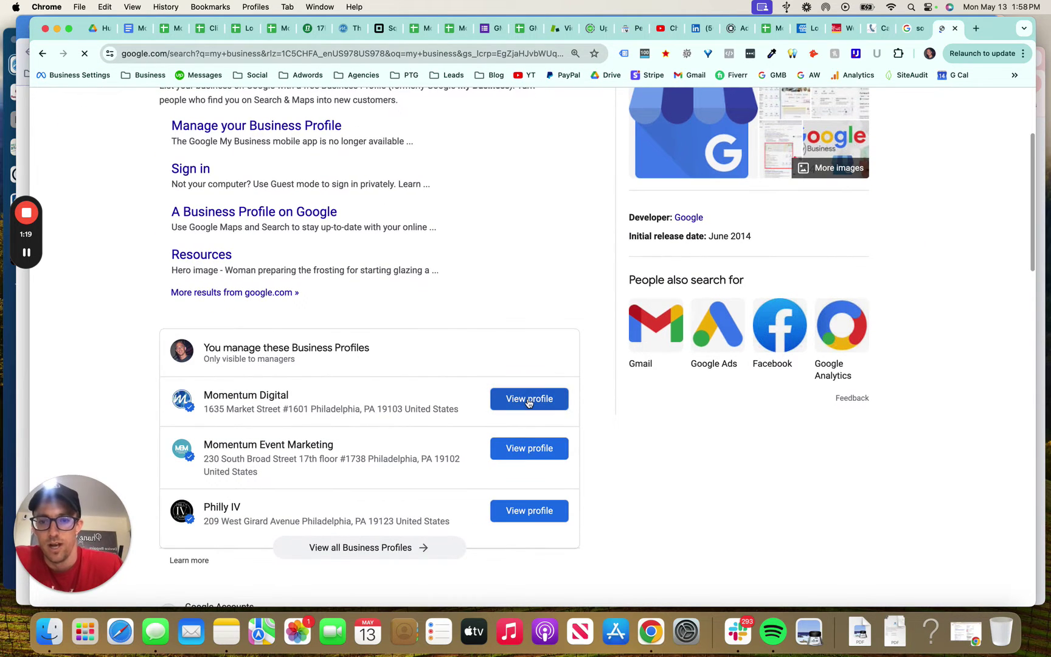
{"action": "left_click", "coordinate": [528, 401]}
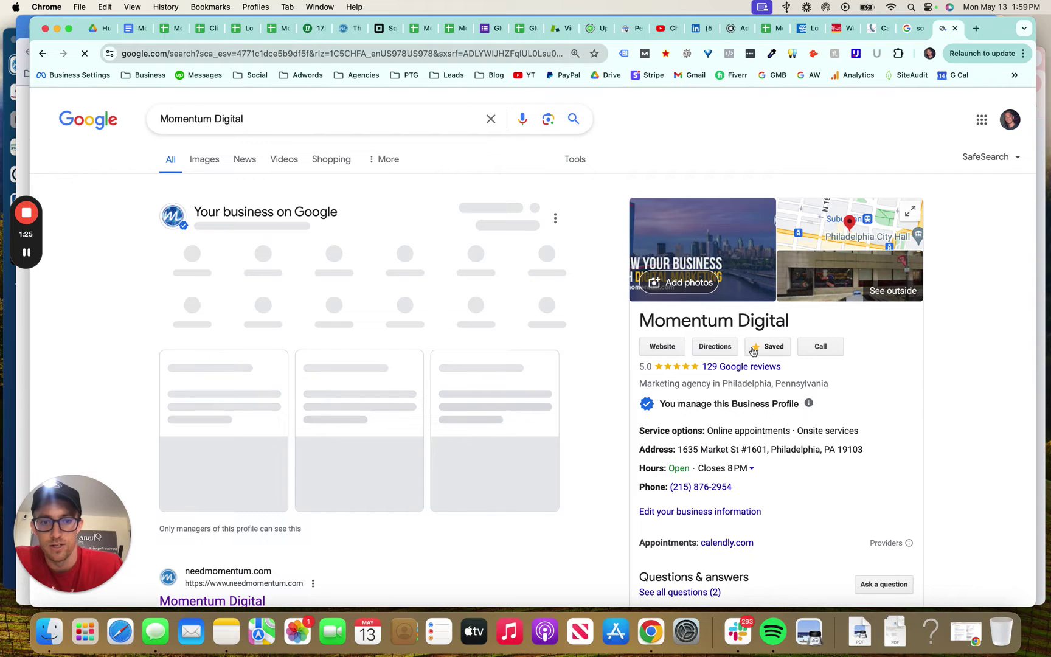
{"action": "scroll", "coordinate": [754, 351], "scroll_direction": "down", "scroll_amount": 2}
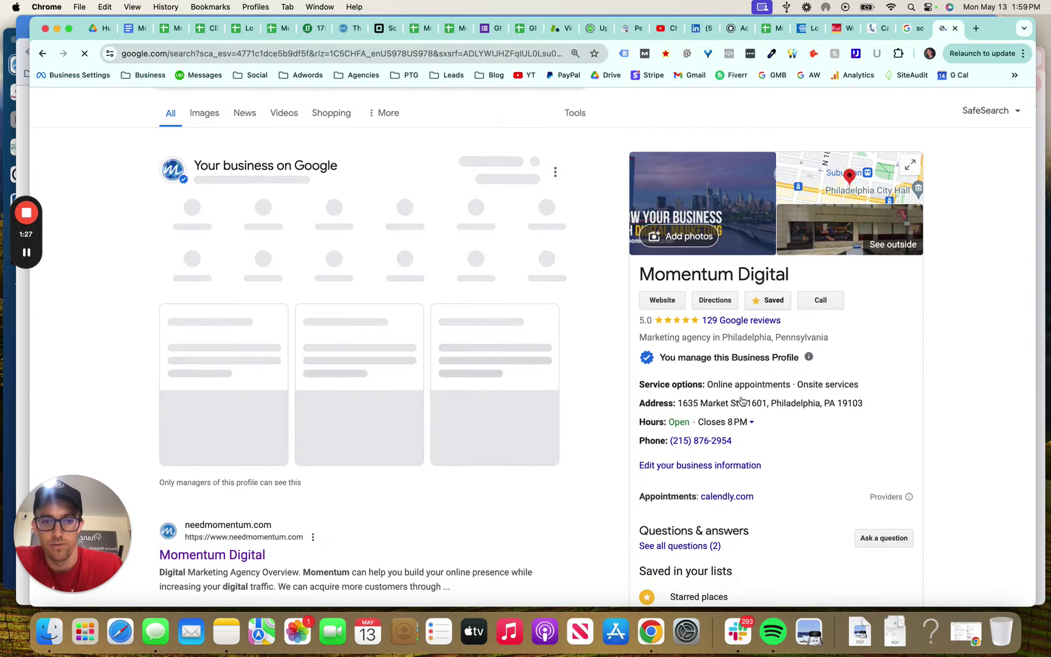
{"action": "scroll", "coordinate": [743, 400], "scroll_direction": "down", "scroll_amount": 5}
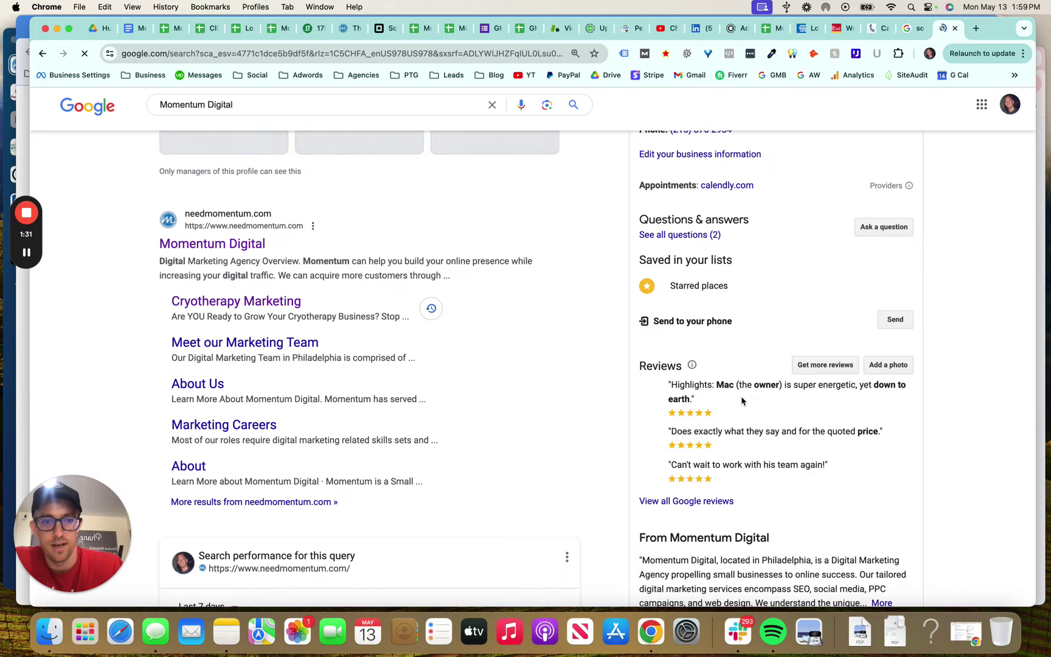
{"action": "scroll", "coordinate": [742, 401], "scroll_direction": "down", "scroll_amount": 1}
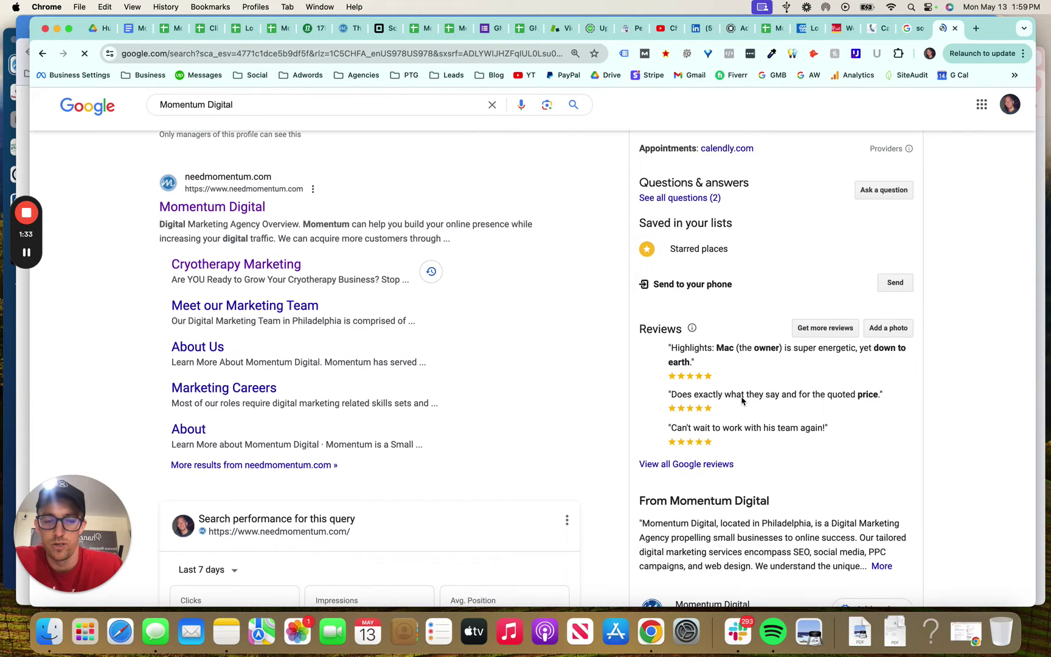
{"action": "scroll", "coordinate": [743, 400], "scroll_direction": "down", "scroll_amount": 3}
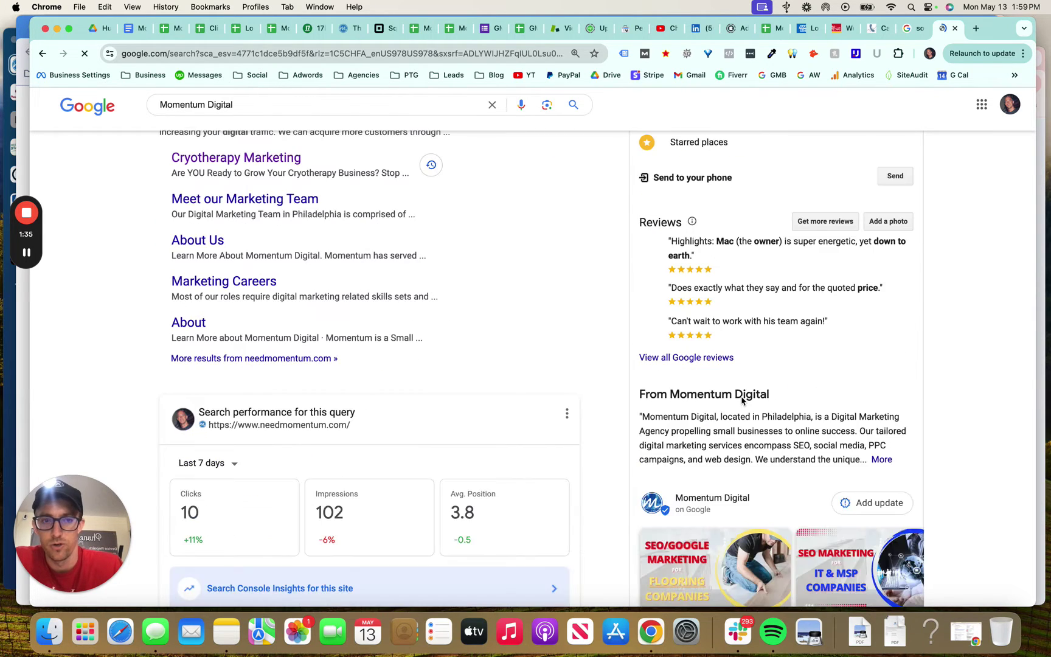
{"action": "scroll", "coordinate": [743, 401], "scroll_direction": "down", "scroll_amount": 1}
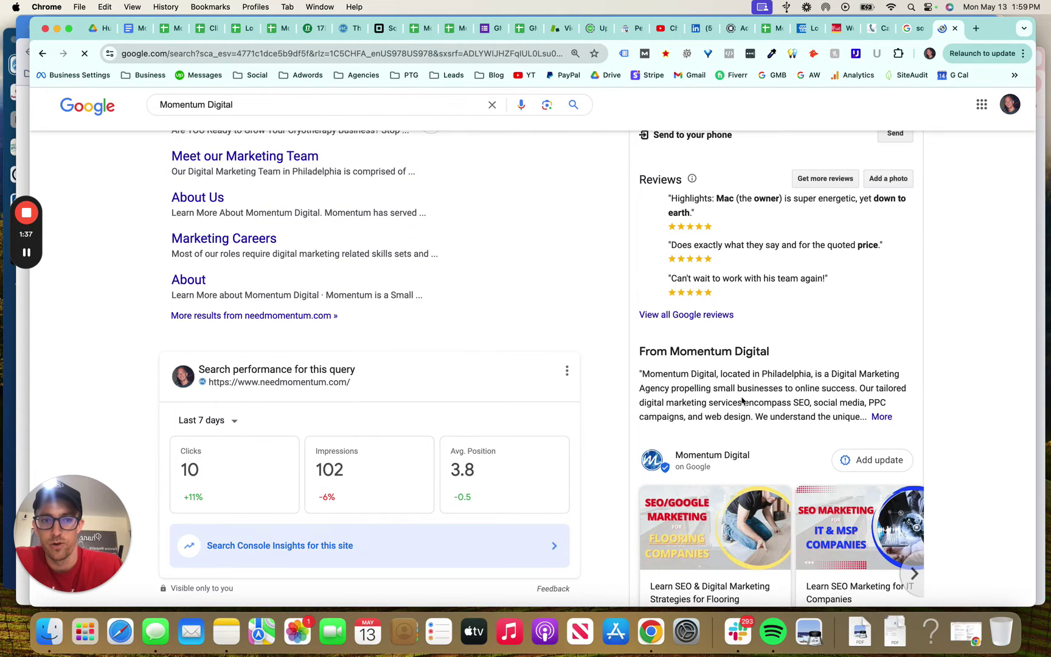
{"action": "scroll", "coordinate": [743, 400], "scroll_direction": "down", "scroll_amount": 5}
{"action": "scroll", "coordinate": [742, 399], "scroll_direction": "down", "scroll_amount": 1}
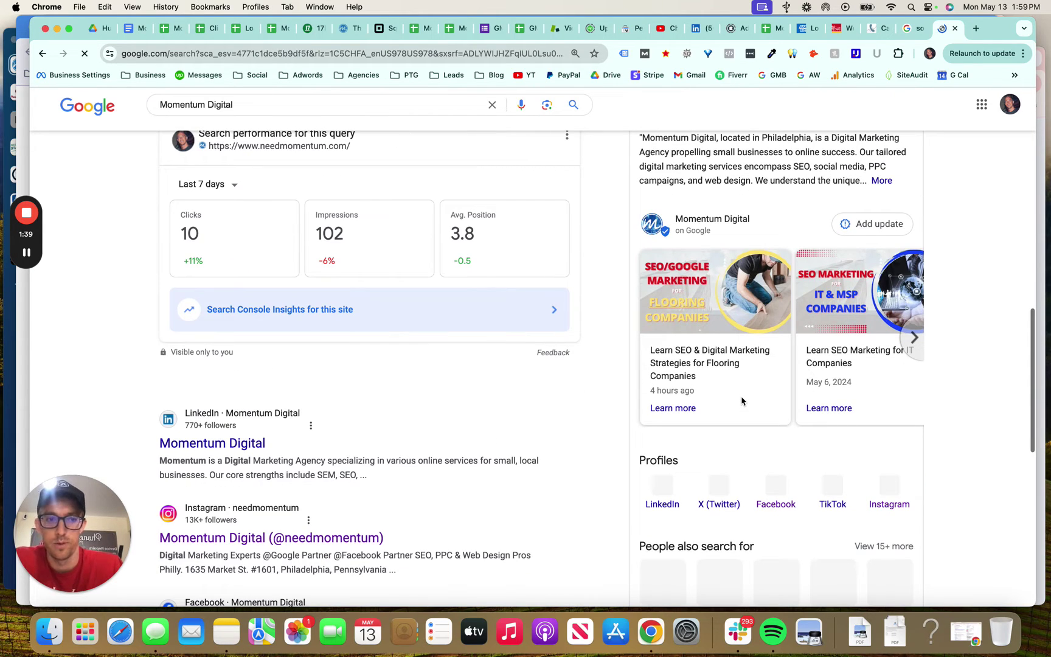
{"action": "scroll", "coordinate": [366, 251], "scroll_direction": "down", "scroll_amount": 1}
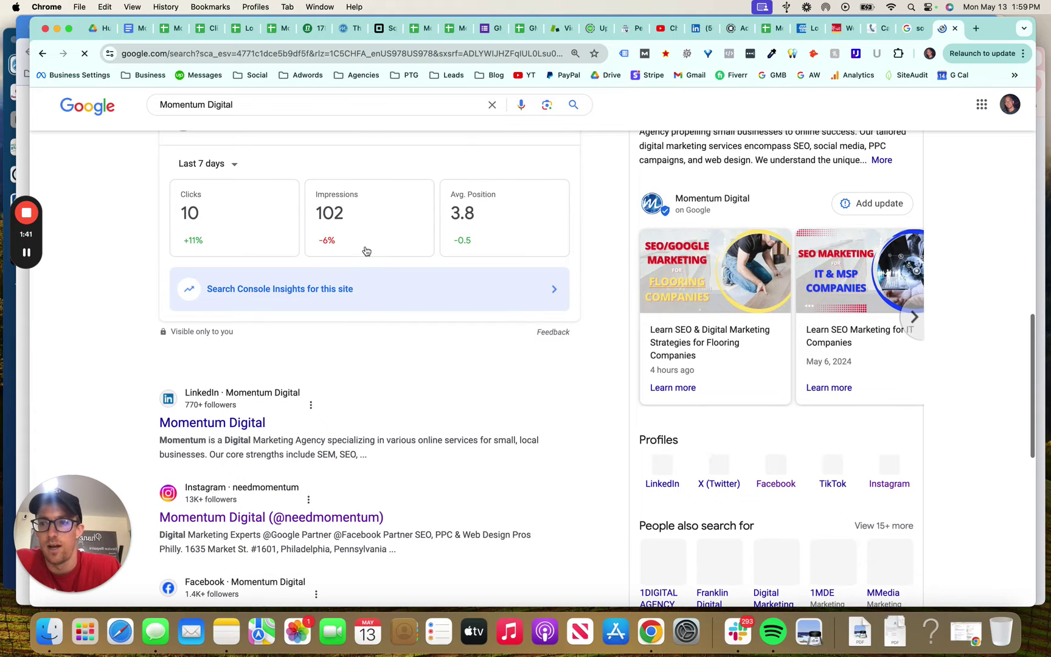
{"action": "scroll", "coordinate": [366, 251], "scroll_direction": "up", "scroll_amount": 3}
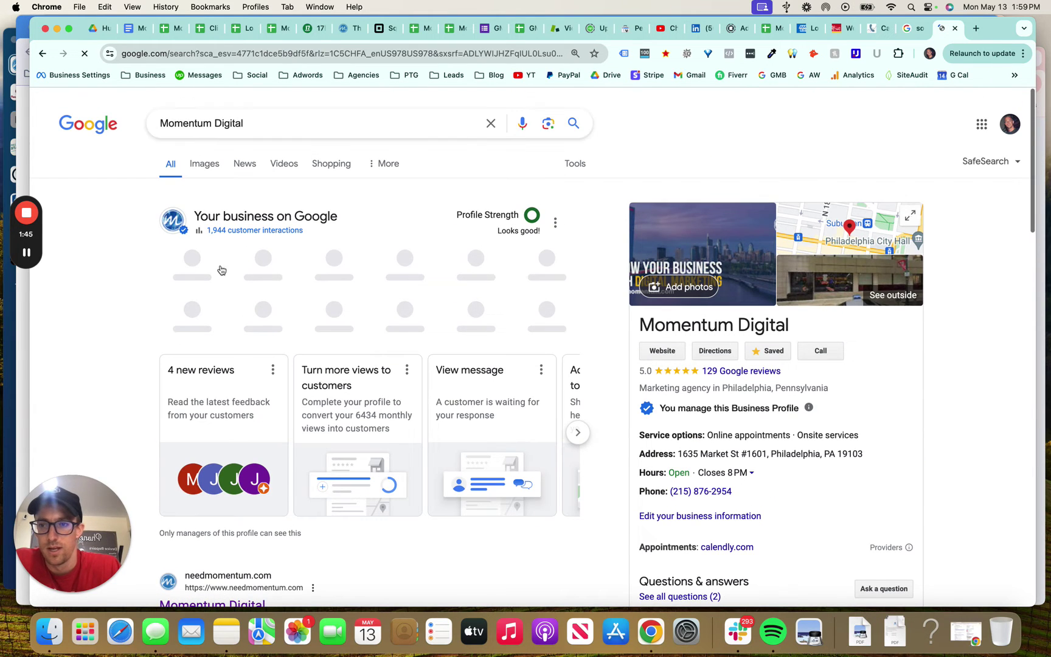
{"action": "scroll", "coordinate": [196, 264], "scroll_direction": "down", "scroll_amount": 1}
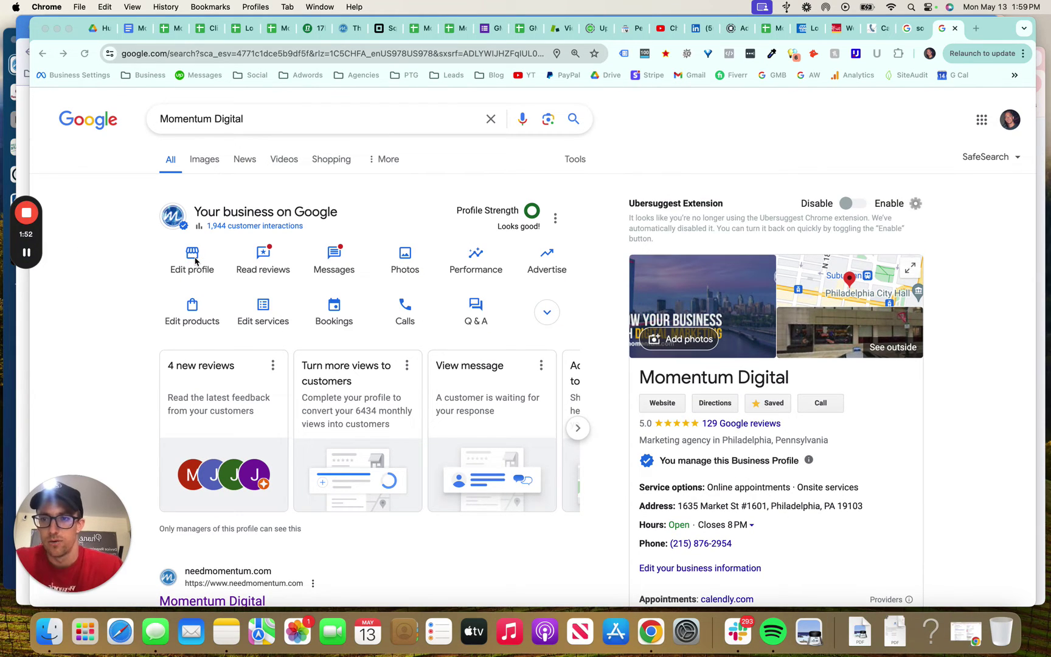
Return to the 'Your business on Google' panel at the top of Momentum Digital's results
{"action": "left_click", "coordinate": [194, 263]}
Open Momentum Digital's Business information editor and make its Social profiles links editable
{"action": "left_click", "coordinate": [199, 268]}
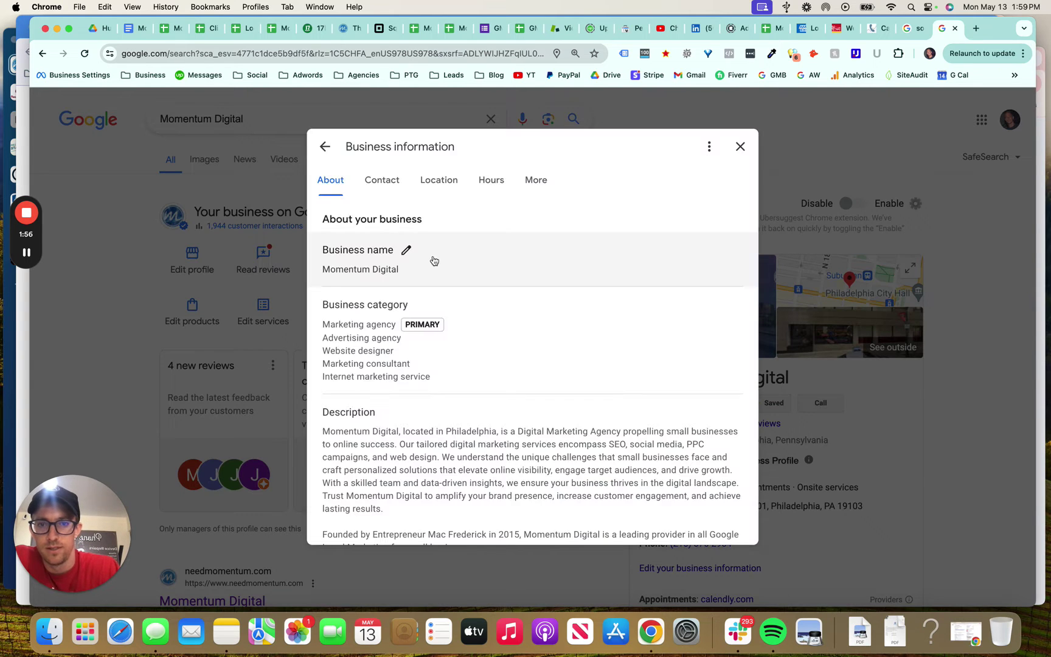
{"action": "scroll", "coordinate": [404, 288], "scroll_direction": "down", "scroll_amount": 2}
{"action": "scroll", "coordinate": [404, 288], "scroll_direction": "down", "scroll_amount": 3}
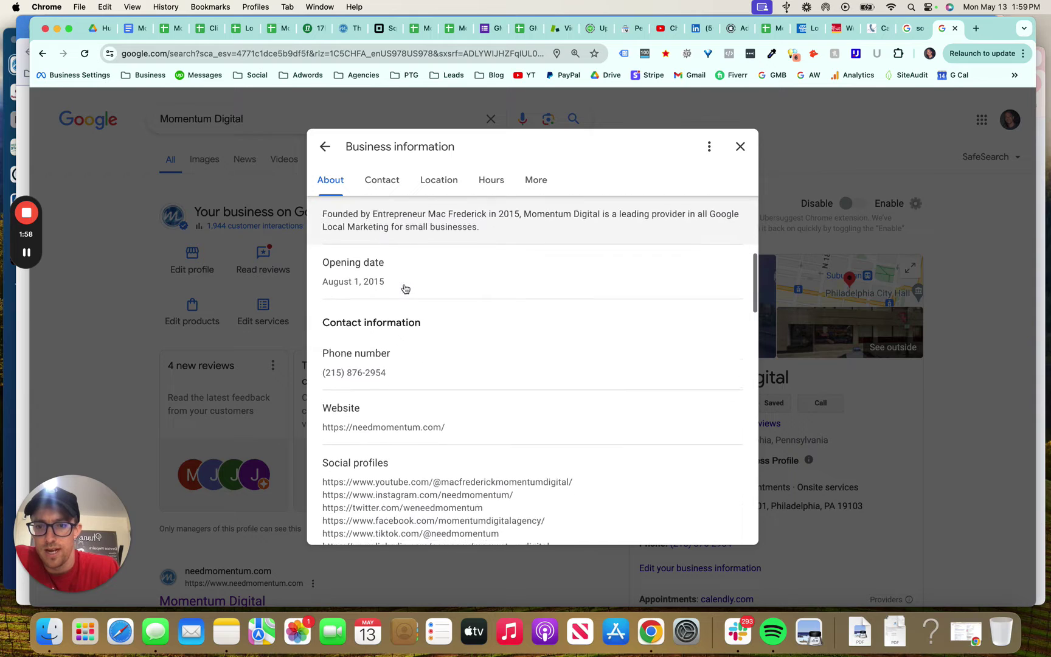
{"action": "scroll", "coordinate": [405, 288], "scroll_direction": "down", "scroll_amount": 2}
{"action": "scroll", "coordinate": [402, 292], "scroll_direction": "down", "scroll_amount": 1}
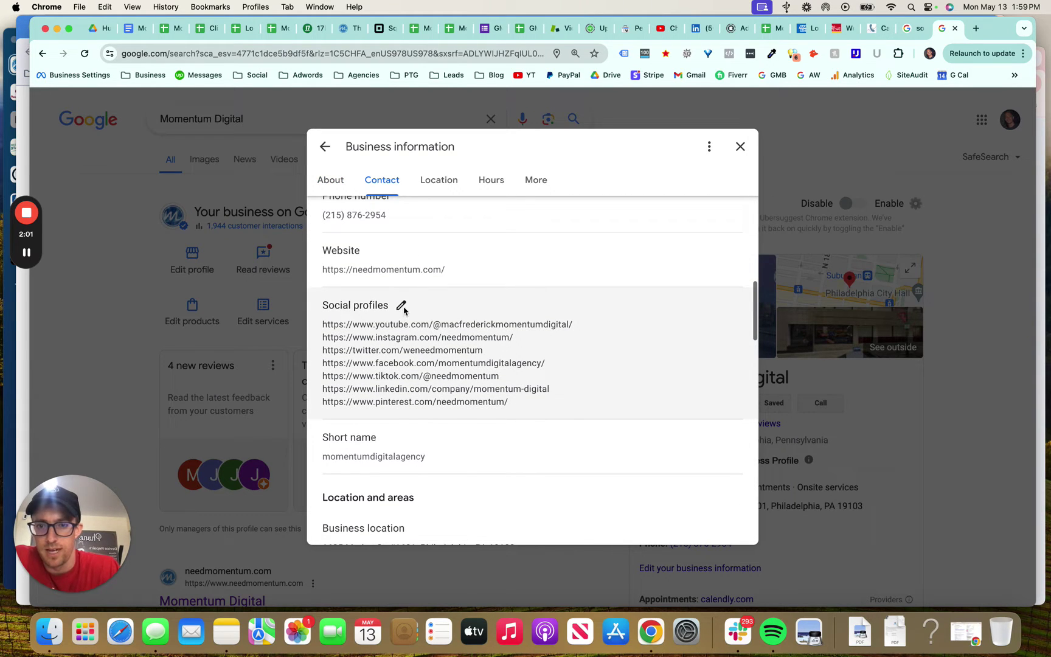
{"action": "left_click", "coordinate": [402, 307]}
{"action": "scroll", "coordinate": [497, 341], "scroll_direction": "down", "scroll_amount": 1}
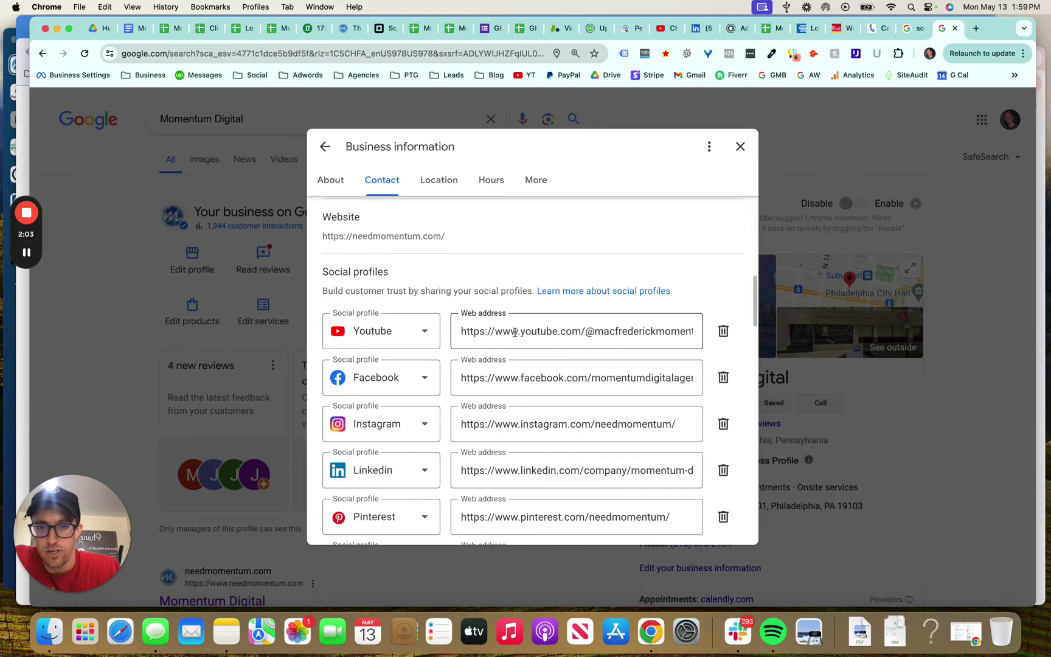
{"action": "scroll", "coordinate": [515, 332], "scroll_direction": "down", "scroll_amount": 1}
{"action": "scroll", "coordinate": [493, 341], "scroll_direction": "down", "scroll_amount": 1}
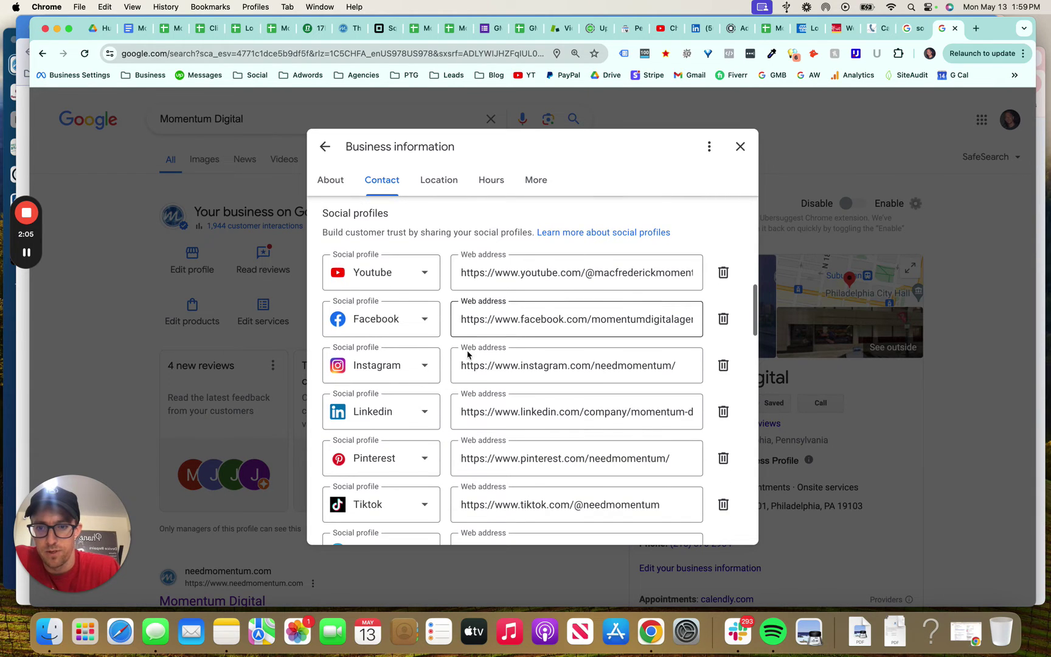
{"action": "scroll", "coordinate": [399, 415], "scroll_direction": "down", "scroll_amount": 2}
{"action": "scroll", "coordinate": [415, 449], "scroll_direction": "down", "scroll_amount": 2}
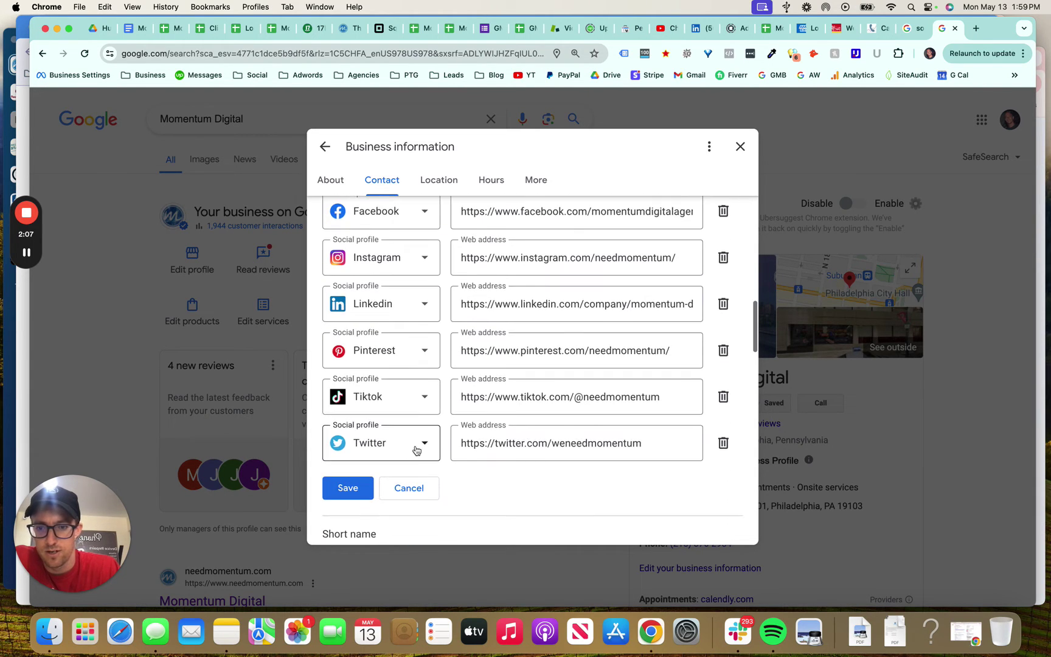
{"action": "scroll", "coordinate": [481, 384], "scroll_direction": "up", "scroll_amount": 3}
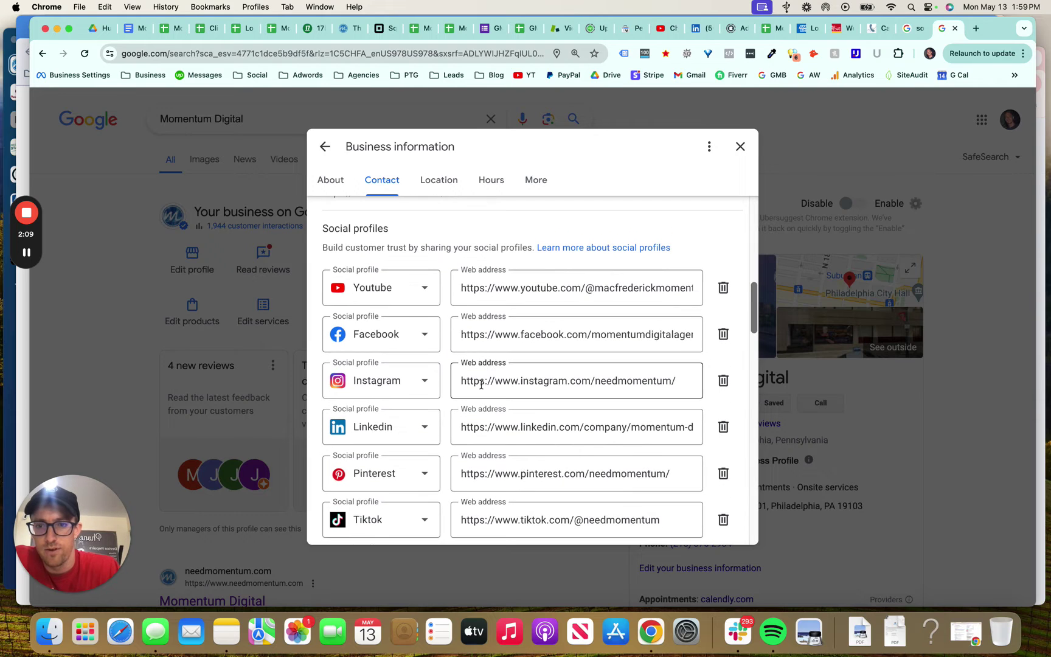
{"action": "left_click", "coordinate": [428, 298]}
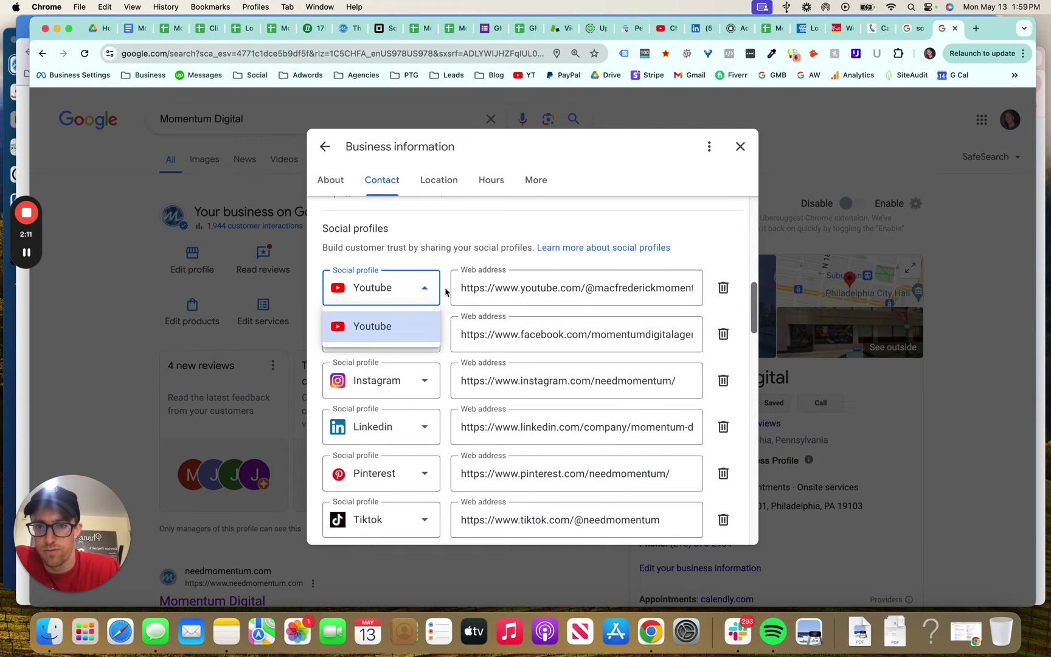
{"action": "left_click", "coordinate": [422, 334]}
{"action": "left_click", "coordinate": [447, 318]}
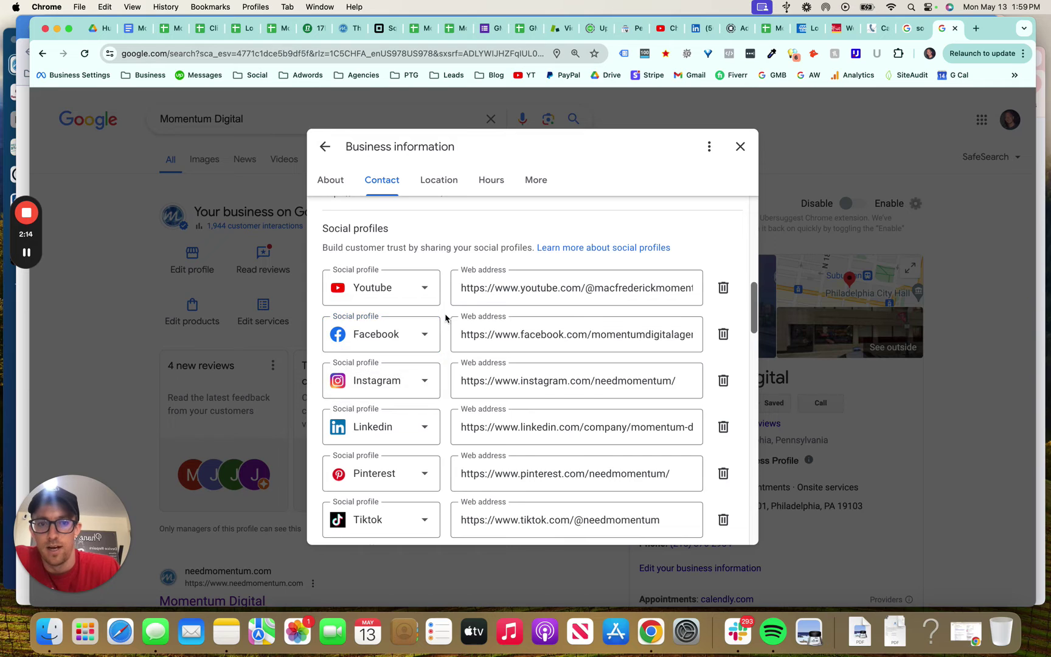
{"action": "scroll", "coordinate": [447, 318], "scroll_direction": "down", "scroll_amount": 5}
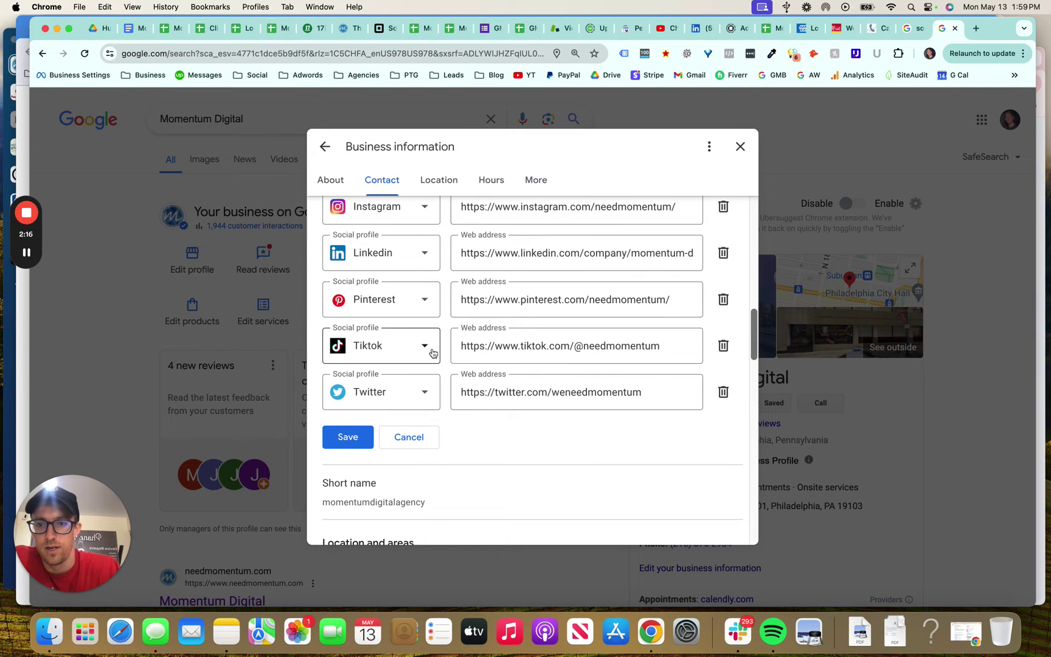
{"action": "left_click", "coordinate": [408, 435]}
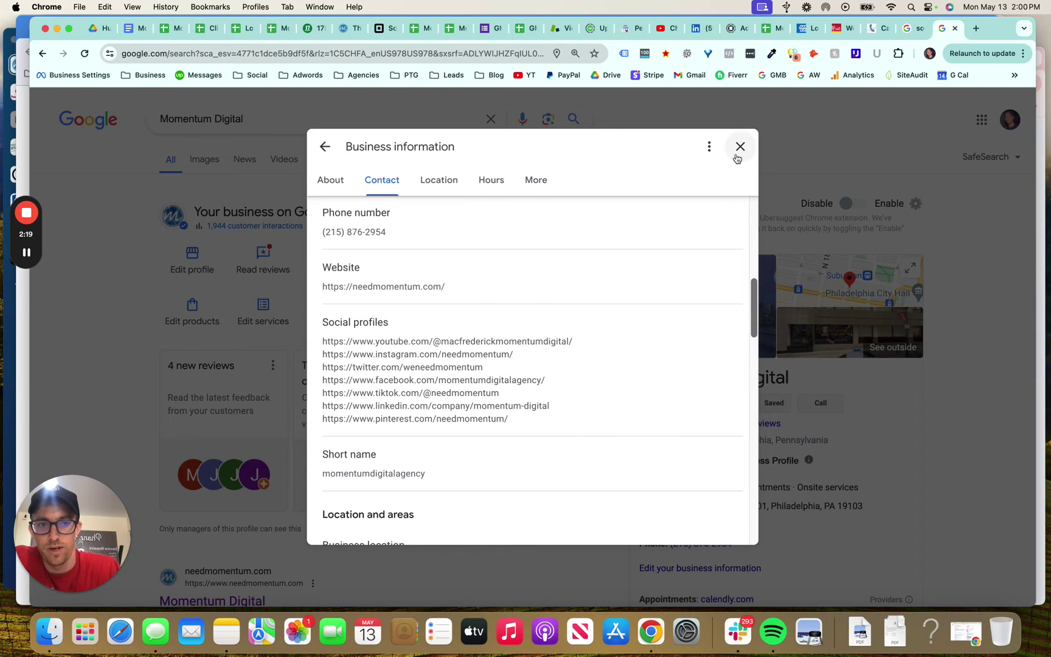
Close the editor and open Momentum Digital's Instagram profile link in a new tab
{"action": "left_click", "coordinate": [739, 148]}
{"action": "scroll", "coordinate": [802, 306], "scroll_direction": "down", "scroll_amount": 5}
{"action": "scroll", "coordinate": [800, 306], "scroll_direction": "down", "scroll_amount": 5}
{"action": "scroll", "coordinate": [801, 306], "scroll_direction": "down", "scroll_amount": 3}
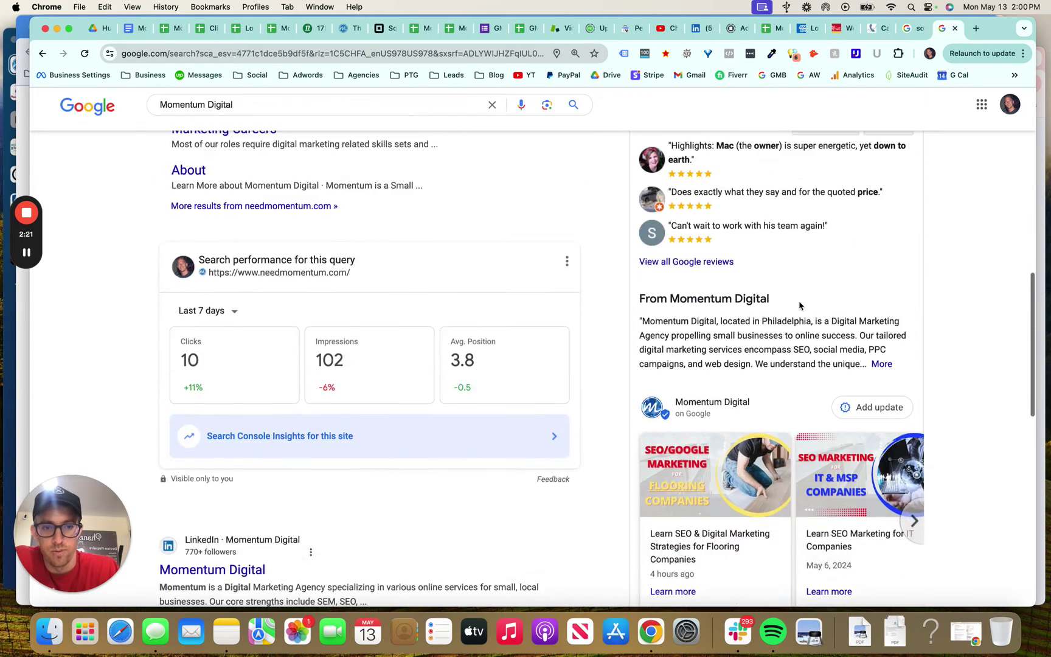
{"action": "scroll", "coordinate": [802, 306], "scroll_direction": "down", "scroll_amount": 5}
{"action": "scroll", "coordinate": [801, 307], "scroll_direction": "down", "scroll_amount": 1}
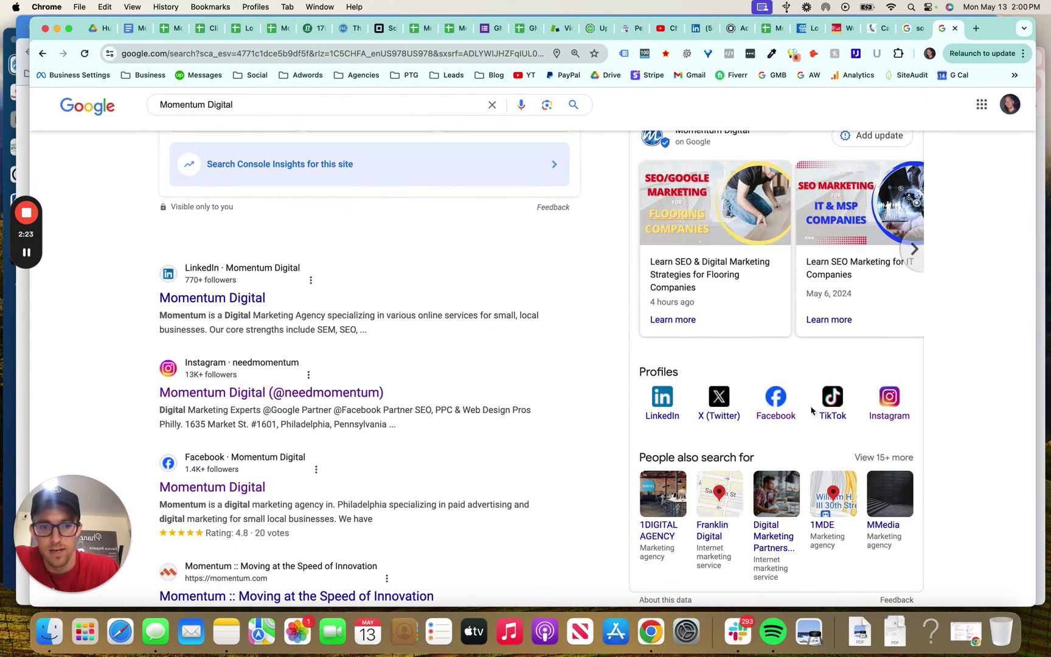
{"action": "right_click", "coordinate": [904, 413]}
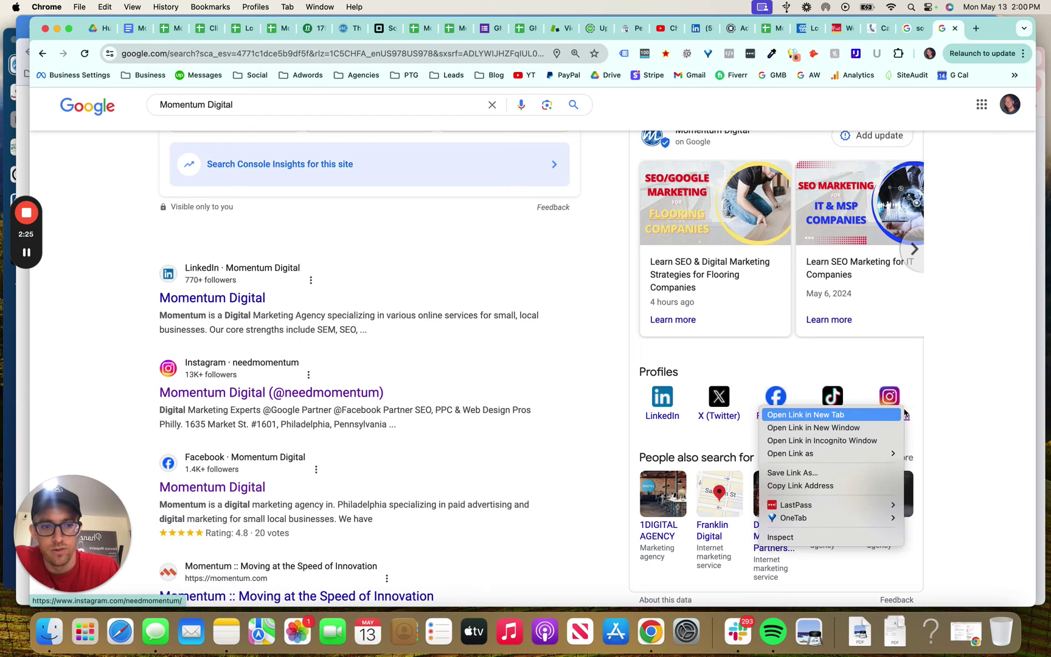
{"action": "left_click", "coordinate": [870, 416]}
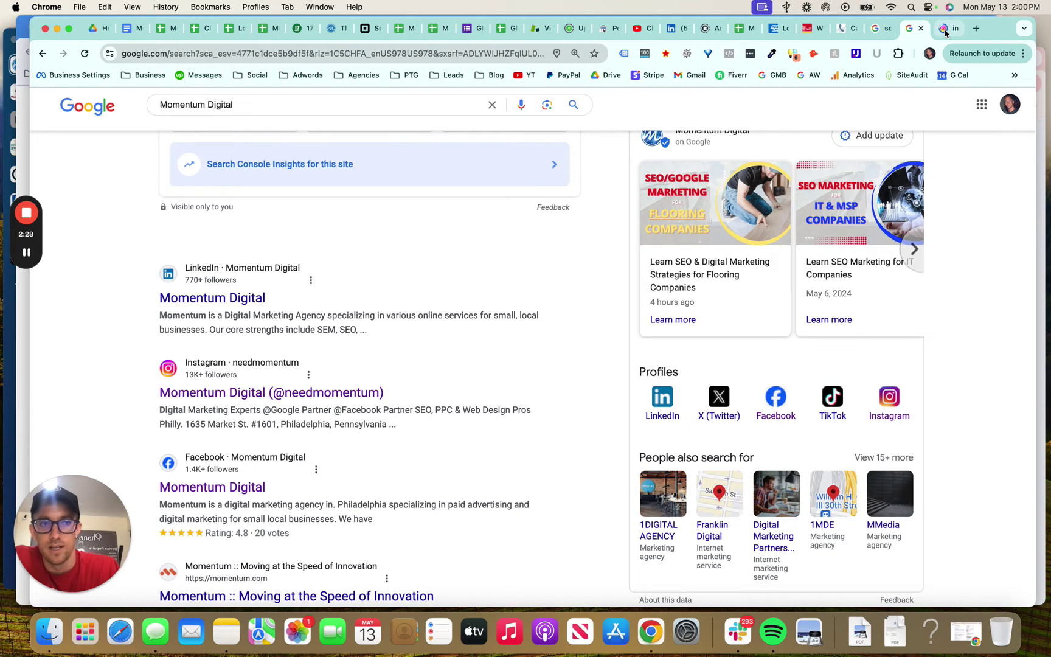
View instagram.com/needmomentum in its new tab, then close that tab
{"action": "left_click", "coordinate": [945, 29]}
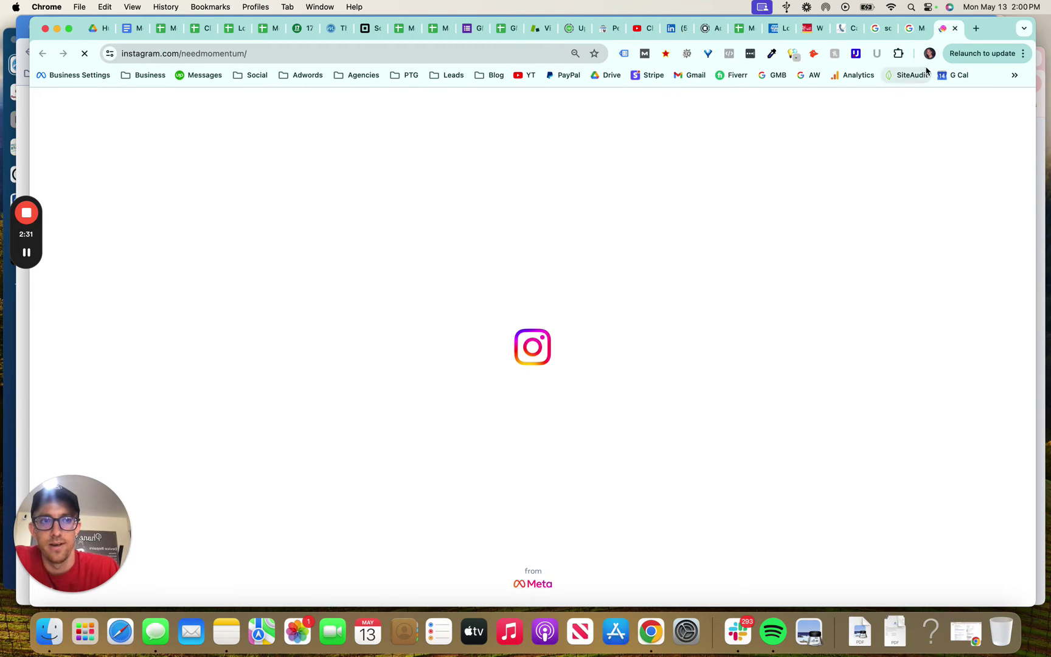
{"action": "left_click", "coordinate": [954, 30]}
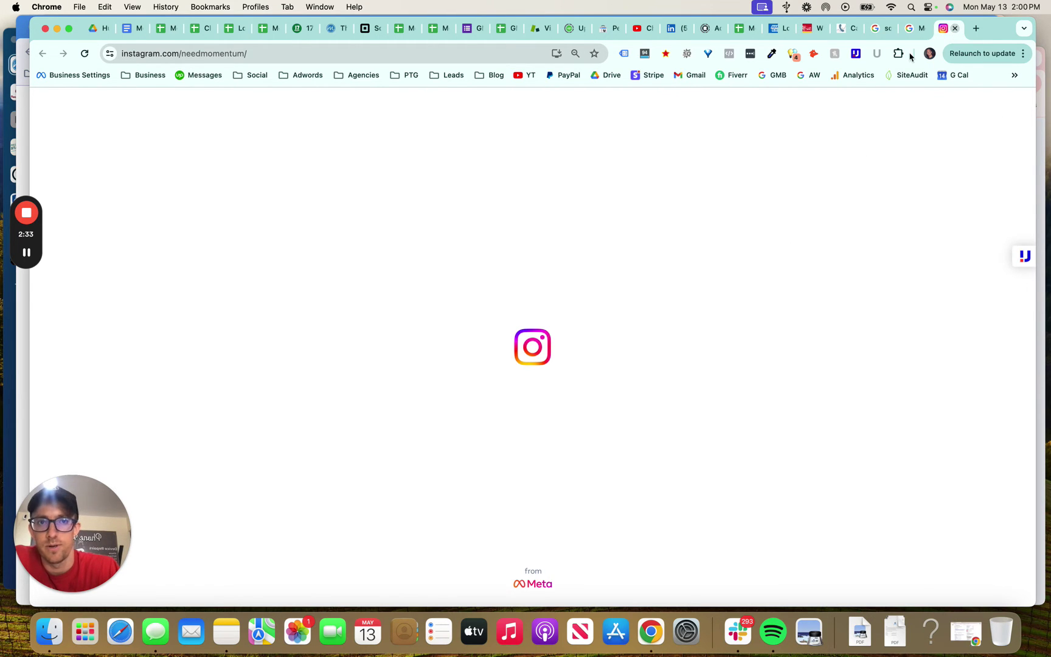
{"action": "scroll", "coordinate": [672, 203], "scroll_direction": "up", "scroll_amount": 10}
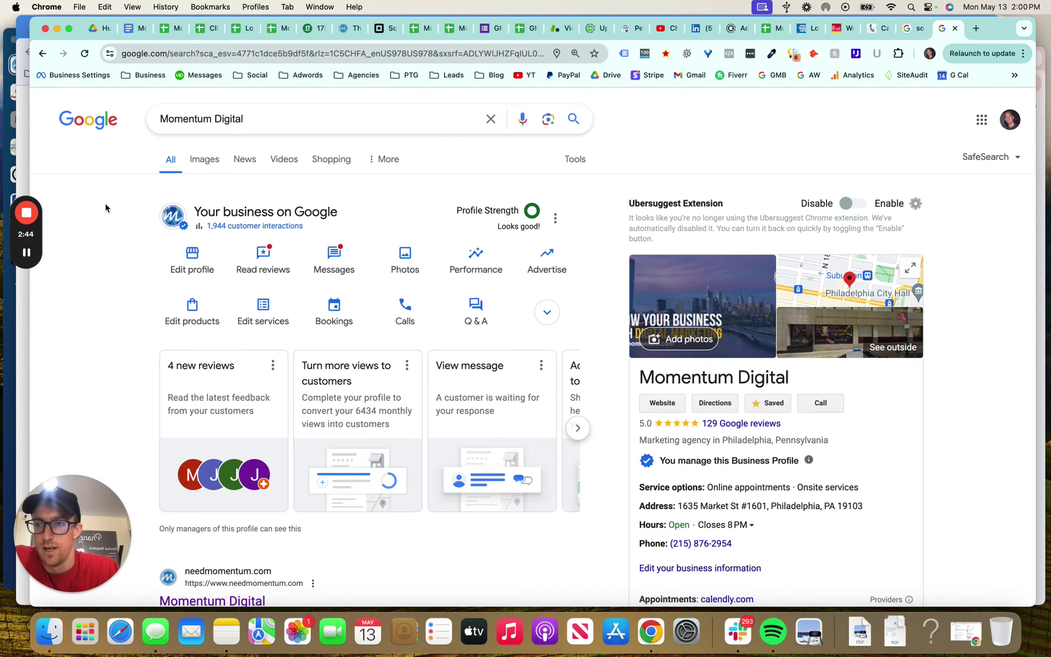
{"action": "scroll", "coordinate": [106, 207], "scroll_direction": "down", "scroll_amount": 1}
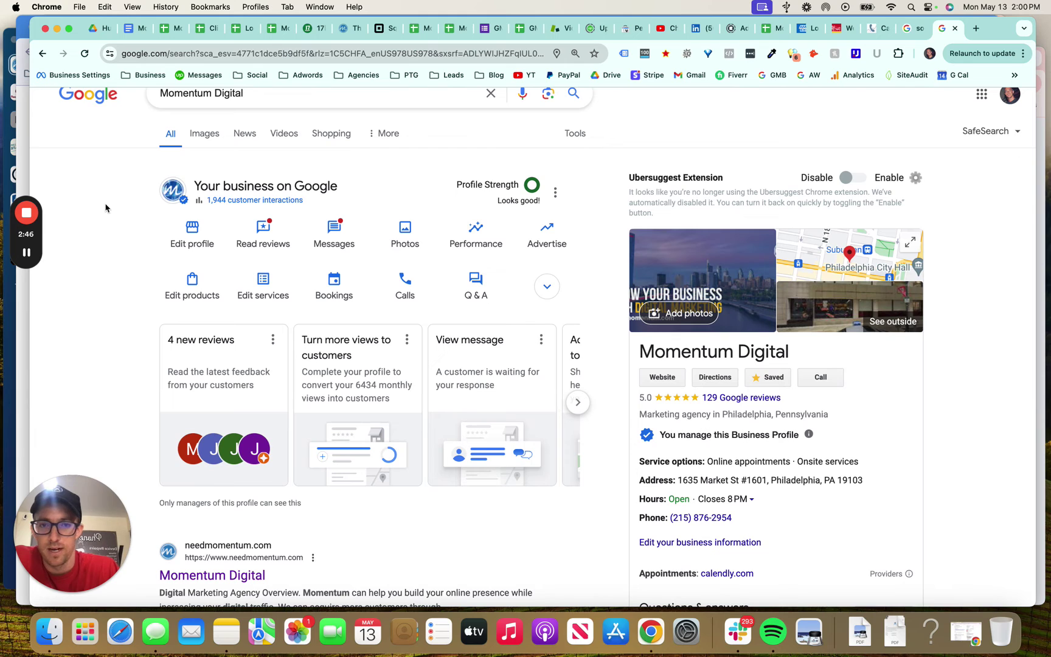
{"action": "scroll", "coordinate": [105, 209], "scroll_direction": "down", "scroll_amount": 1}
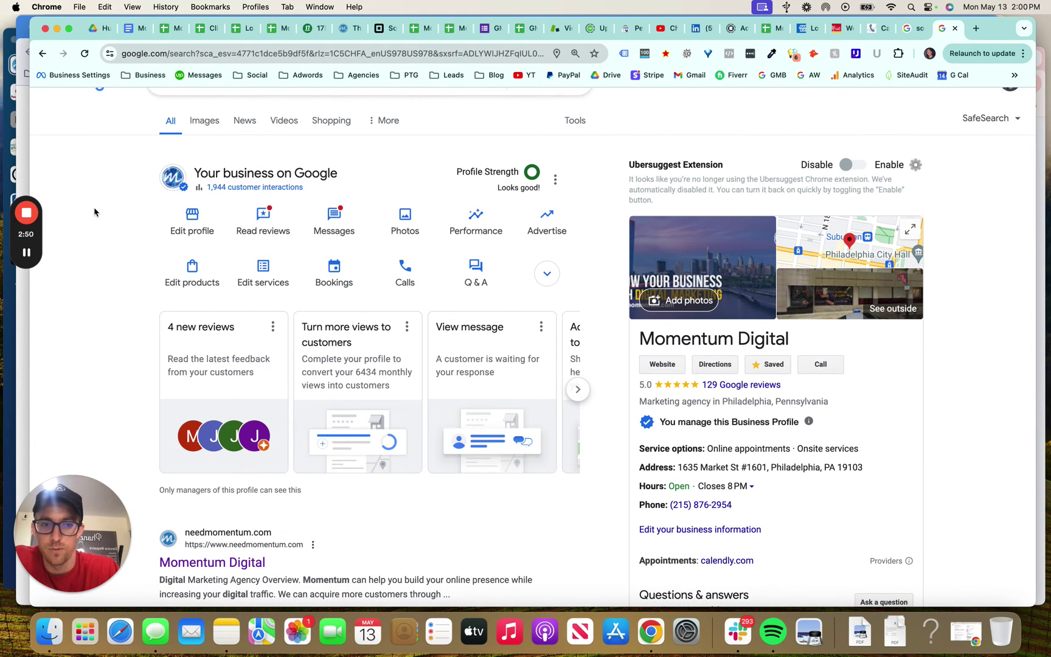
{"action": "scroll", "coordinate": [95, 212], "scroll_direction": "down", "scroll_amount": 1}
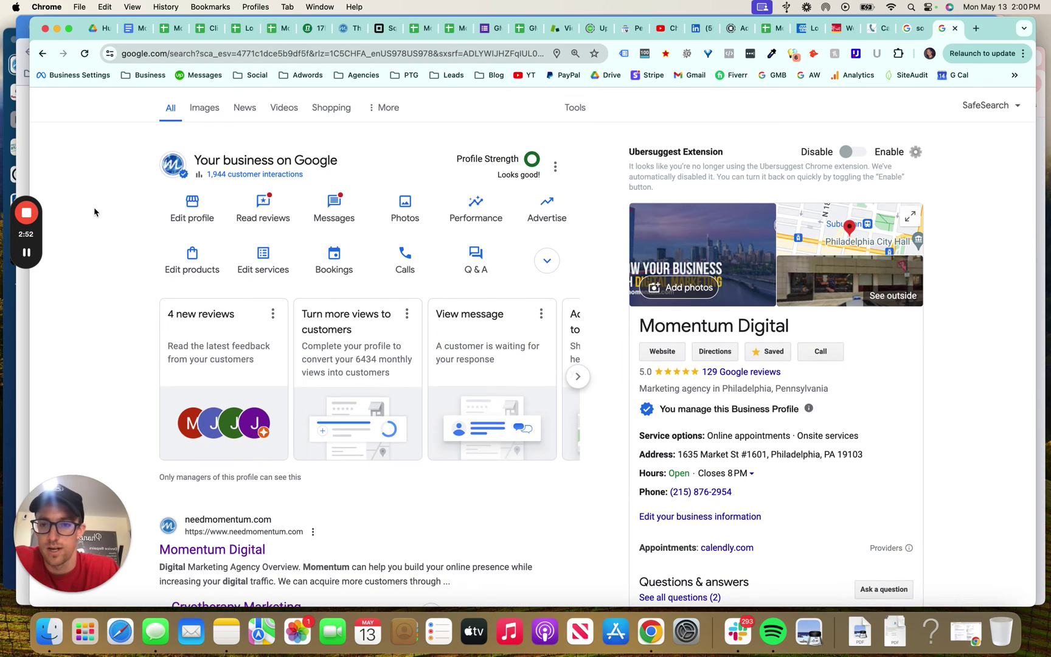